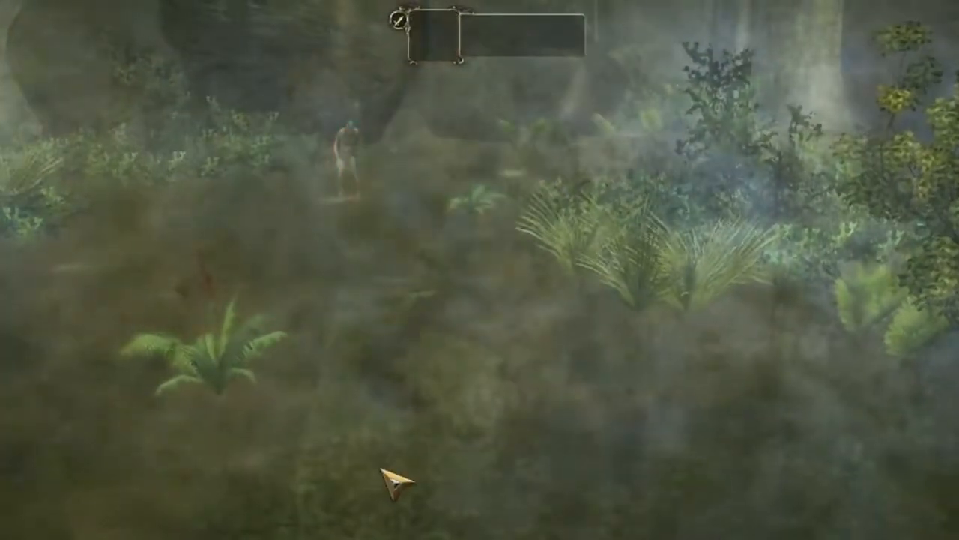
# Step: Walk the character through the forest to the zombie and attack it to test the existing spawn in the game
pyautogui.click(396, 482)
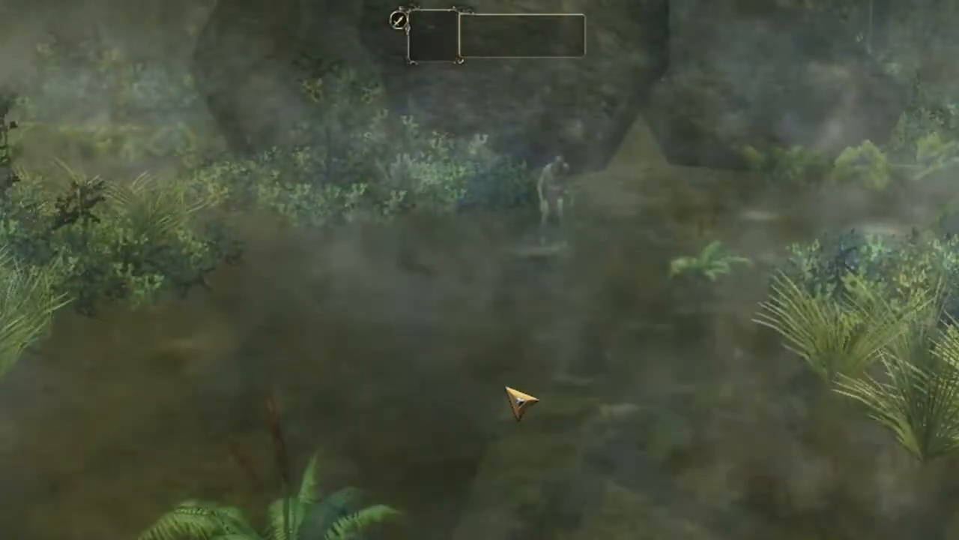
pyautogui.click(504, 401)
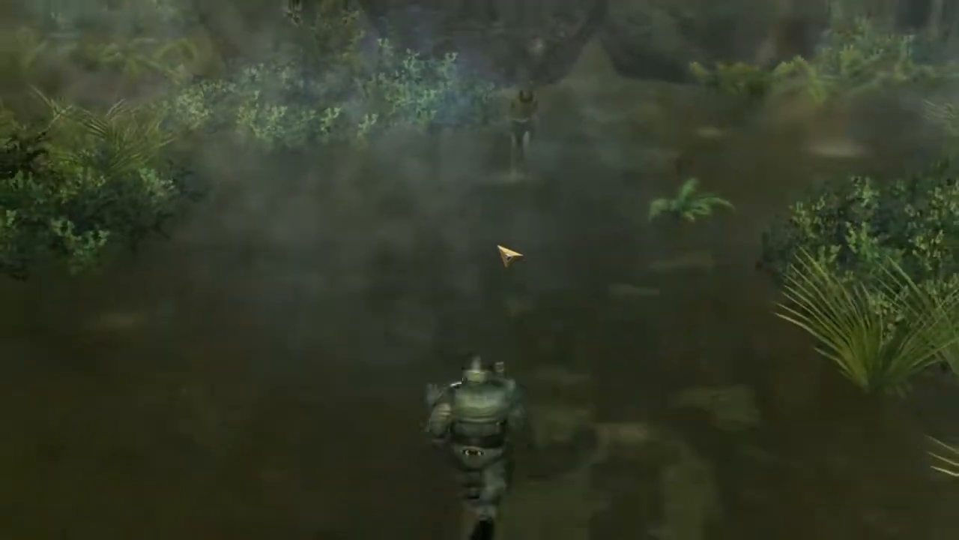
pyautogui.click(529, 136)
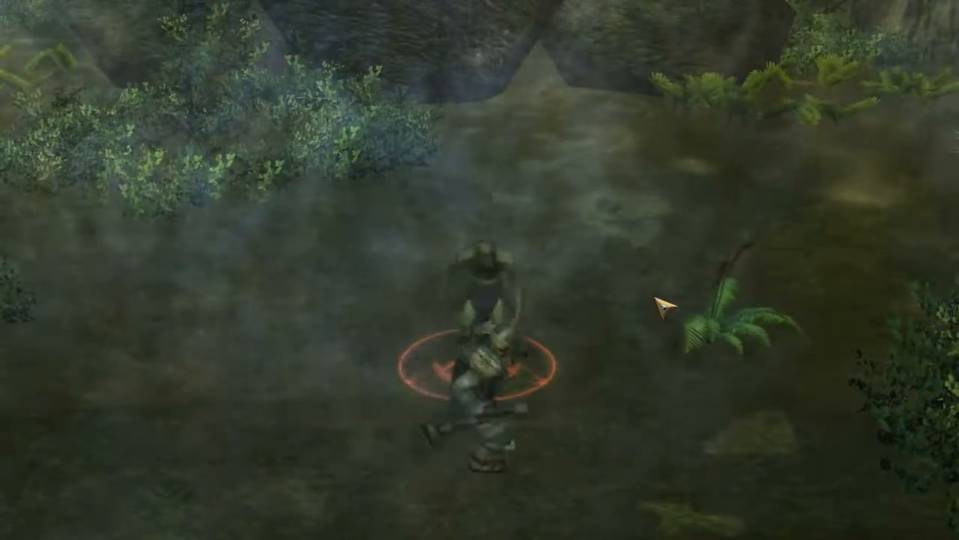
pyautogui.moveTo(700, 324); pyautogui.dragTo(364, 322, button='middle')
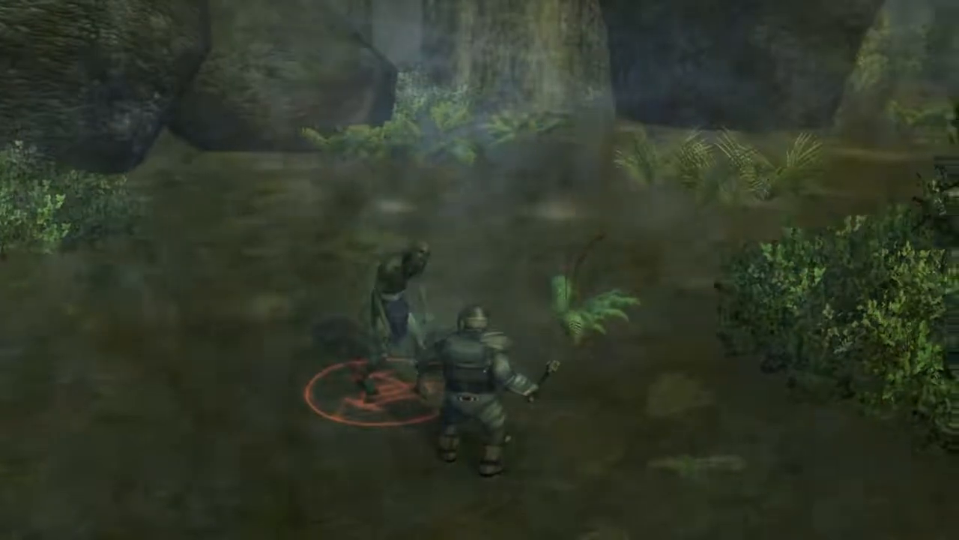
pyautogui.moveTo(480, 270); pyautogui.dragTo(600, 262, button='middle')
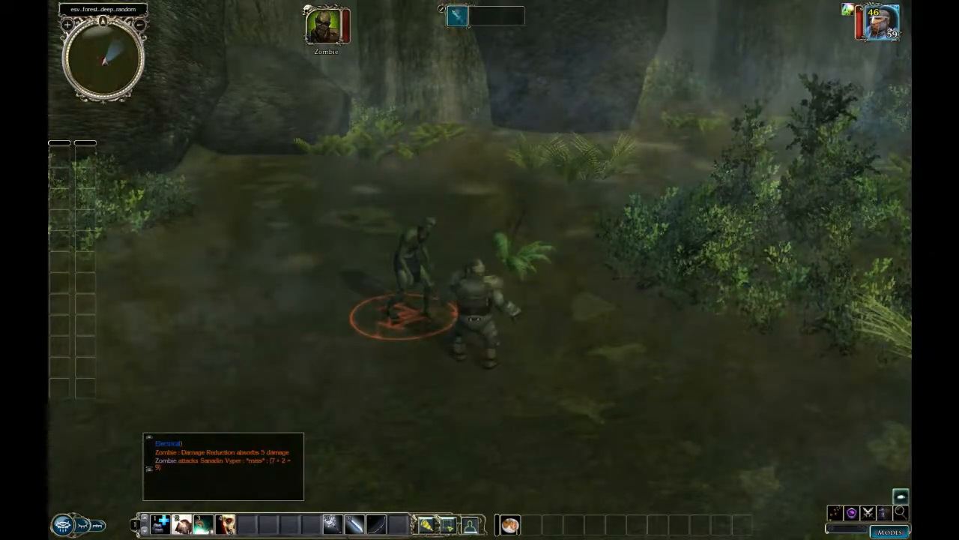
pyautogui.press('Left')
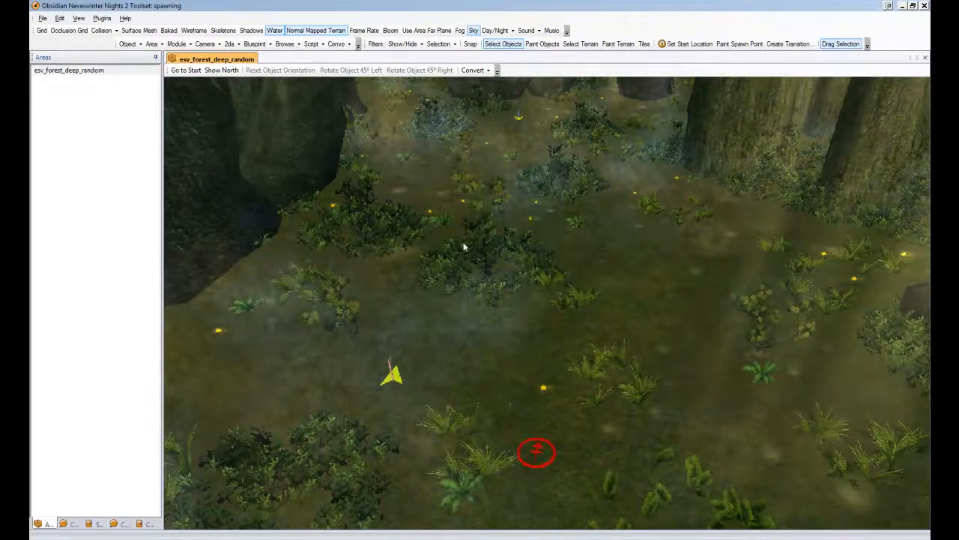
# Step: Switch to the Neverwinter Nights 2 Toolset and select the waypoint in the clearing near the boulders in esv_forest_deep_random
pyautogui.keyDown('ctrl'); pyautogui.moveTo(503, 158); pyautogui.dragTo(507, 465); pyautogui.keyUp('ctrl')
pyautogui.moveTo(502, 271)
pyautogui.keyDown('ctrl'); pyautogui.mouseDown()
pyautogui.moveTo(531, 409)
pyautogui.moveTo(522, 456)
pyautogui.mouseUp(); pyautogui.keyUp('ctrl')
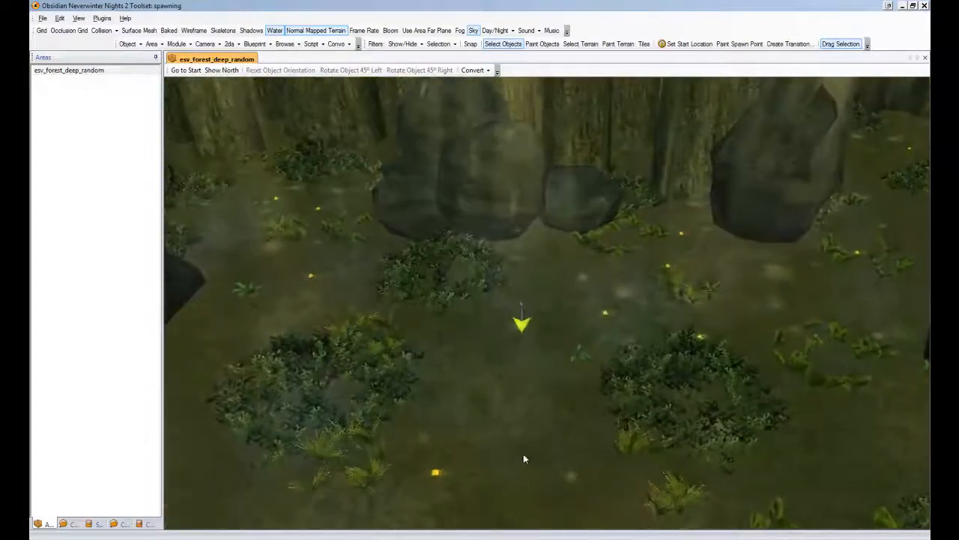
pyautogui.scroll(5, 484, 406)
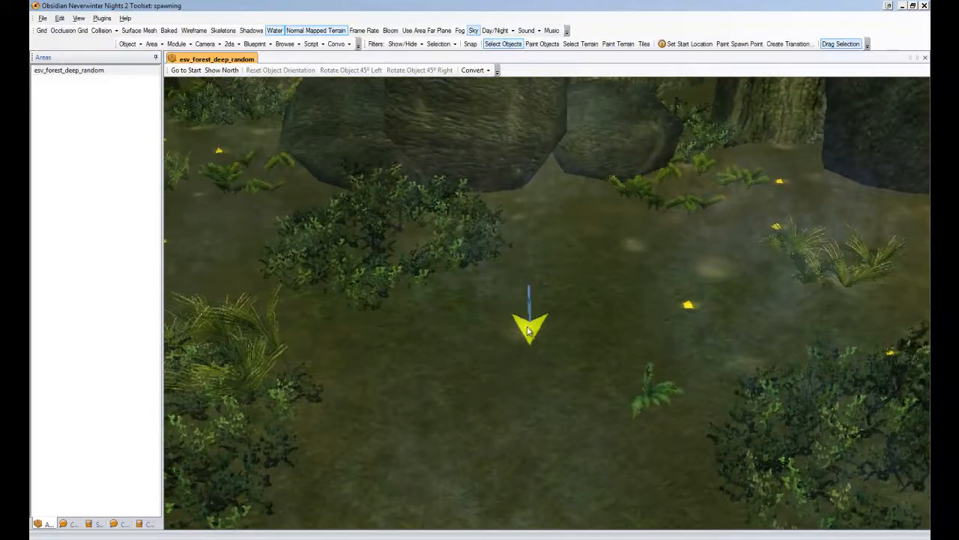
pyautogui.click(529, 330)
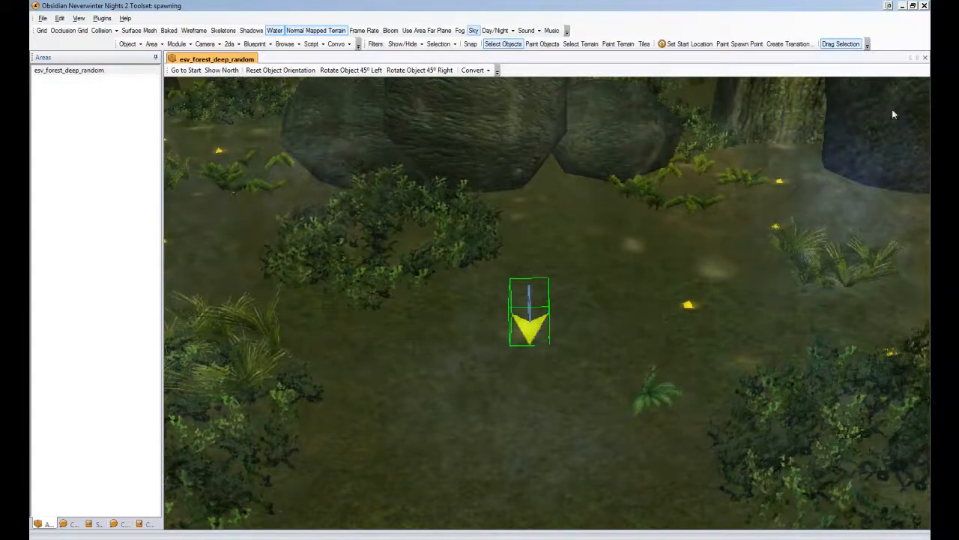
# Step: Filter the creature blueprints by the name "ghoul" and copy the Ghoul blueprint to the module
pyautogui.moveTo(930, 6); pyautogui.dragTo(808, 7)
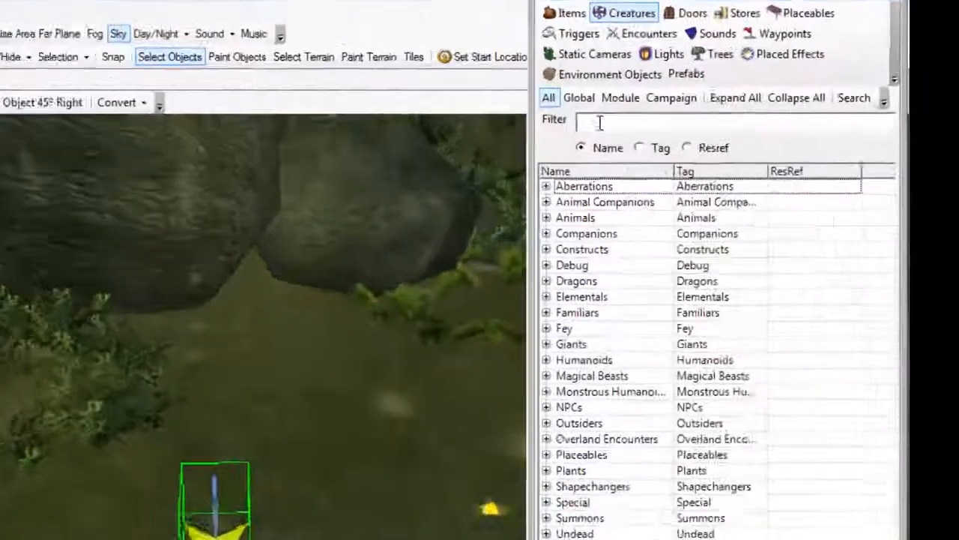
pyautogui.click(763, 84)
pyautogui.write('ghoul')
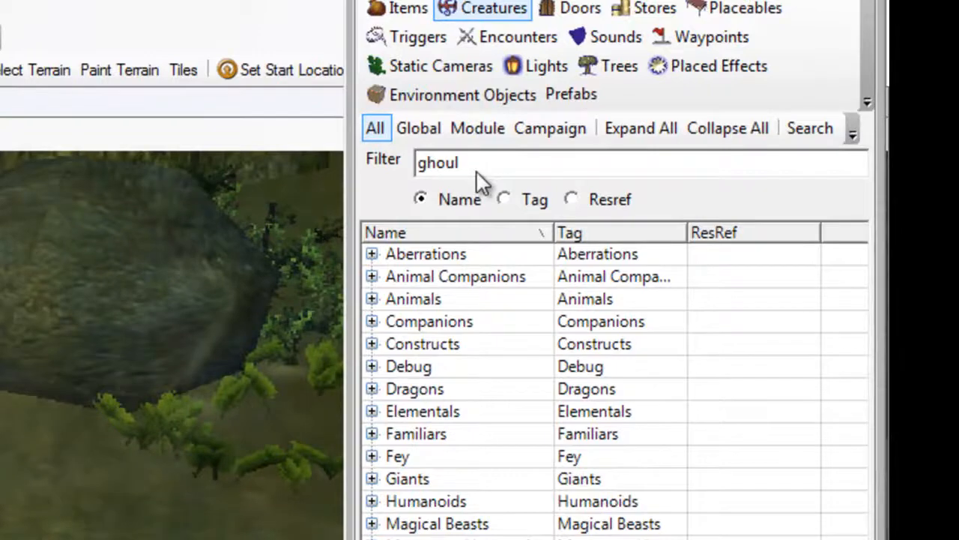
pyautogui.press('Tab')
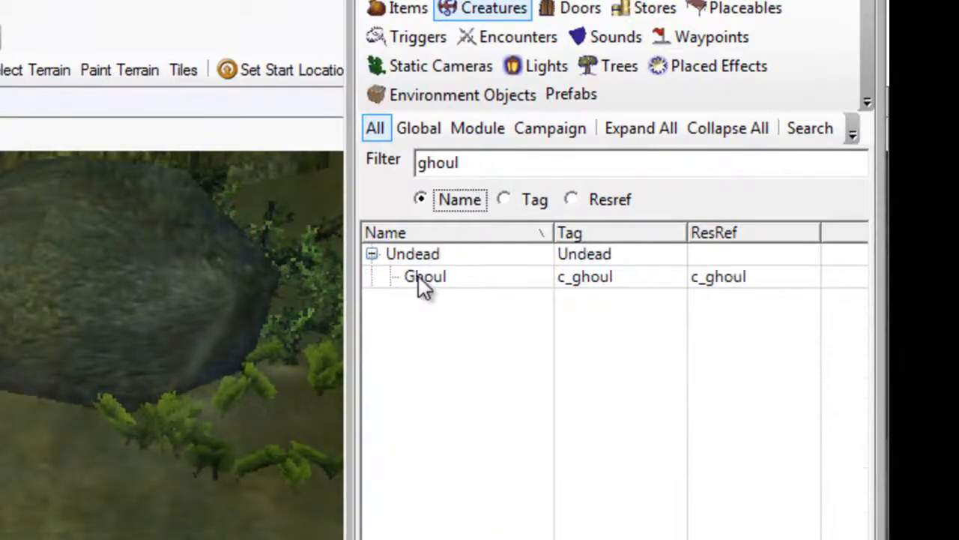
pyautogui.click(442, 282)
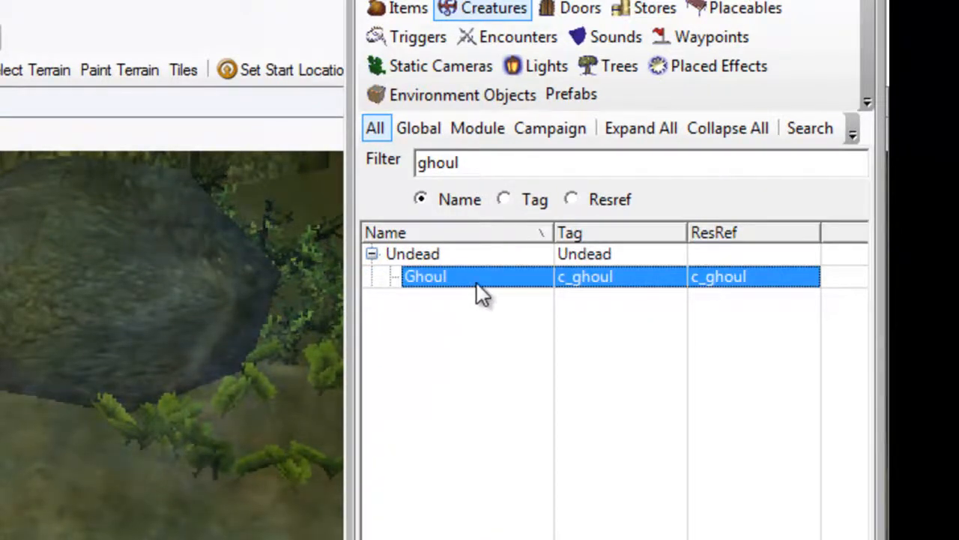
pyautogui.rightClick(481, 279)
pyautogui.moveTo(491, 351)
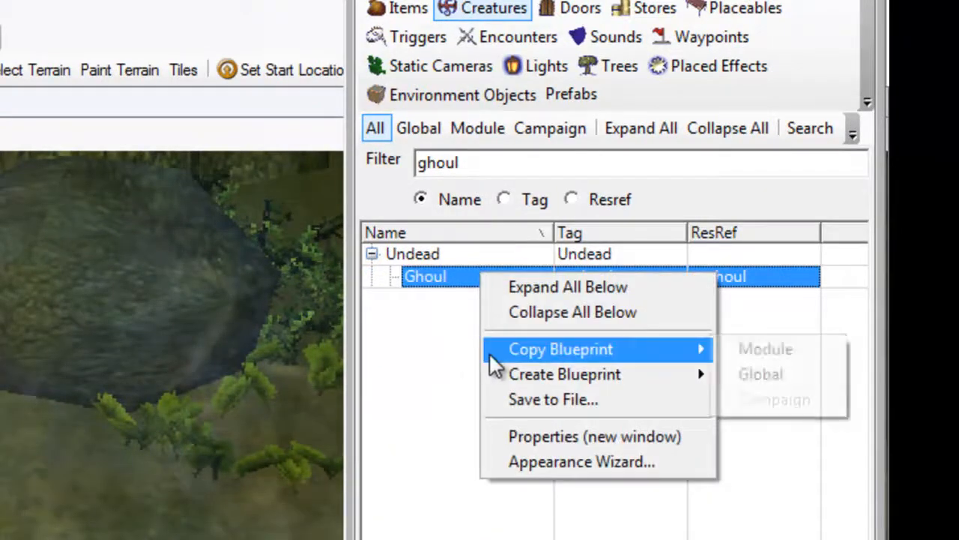
pyautogui.click(724, 347)
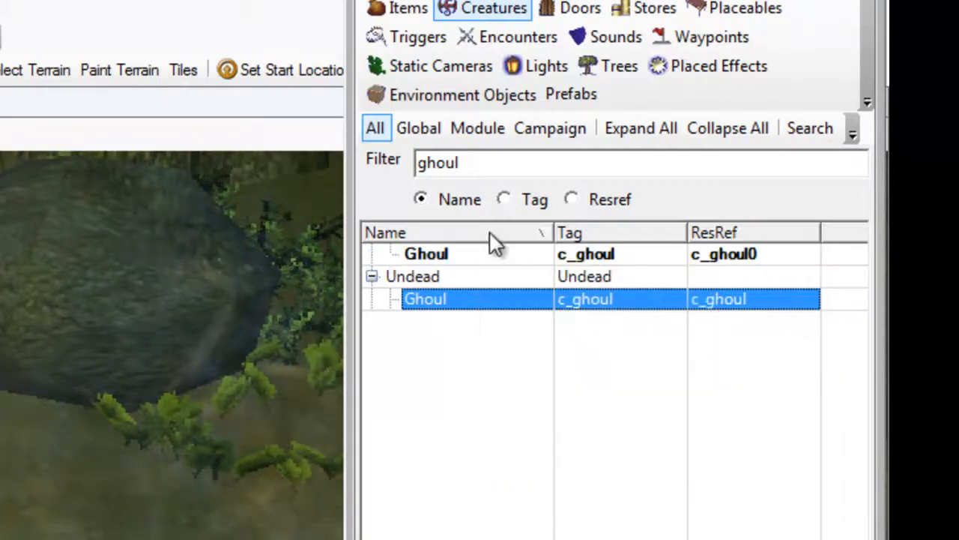
# Step: Limit the creature list to module blueprints and check the Undead category for the Ghoul copy
pyautogui.click(481, 128)
pyautogui.click(373, 256)
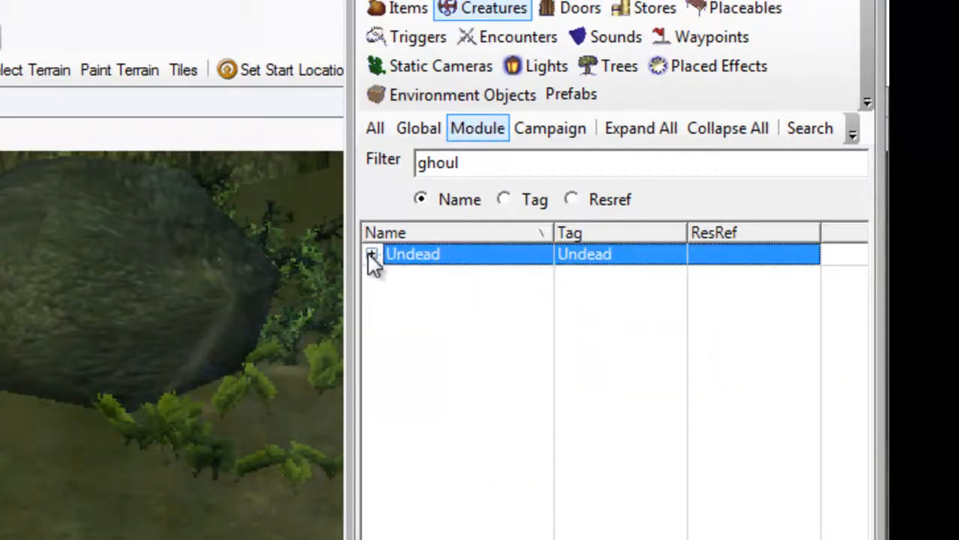
pyautogui.click(371, 255)
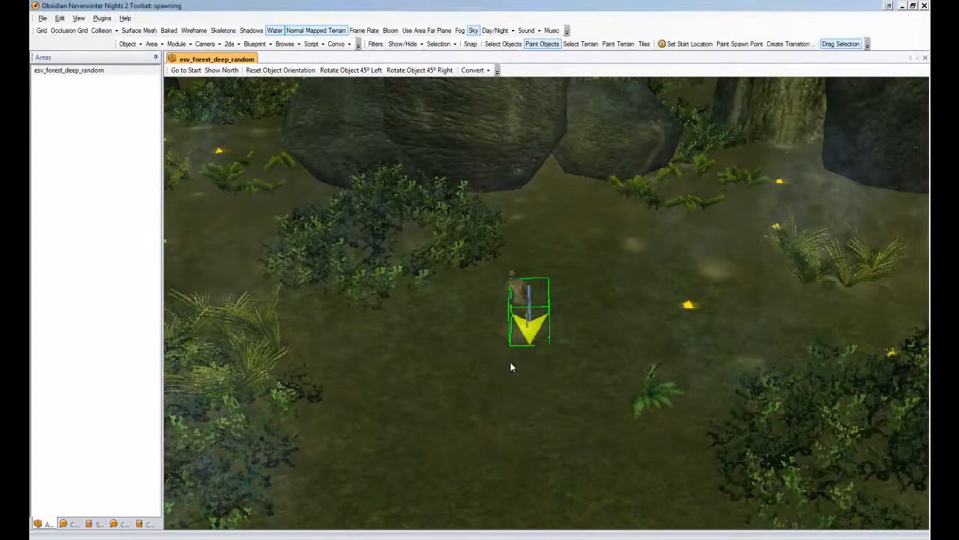
pyautogui.press('Escape')
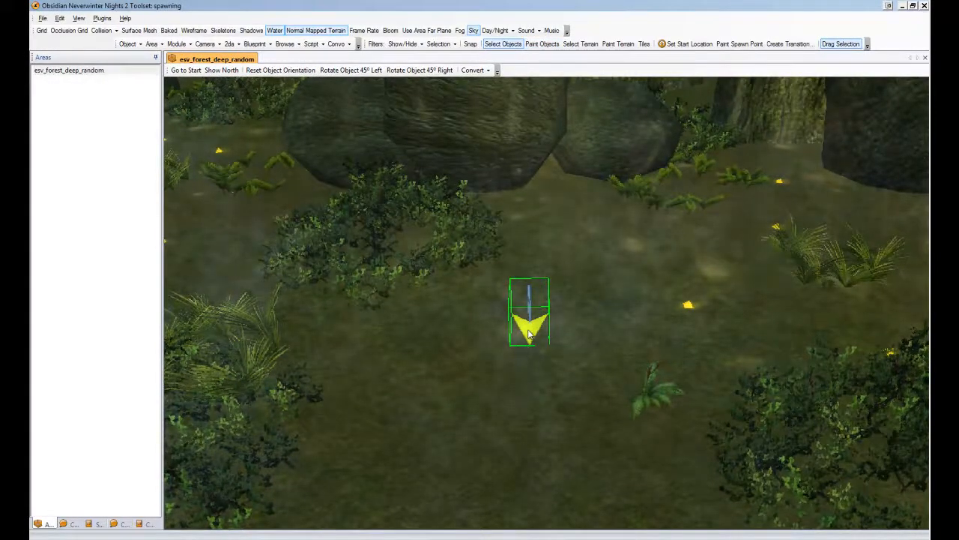
# Step: Open the selected waypoint's spawn settings with the Legends Spawn Plugin
pyautogui.click(103, 19)
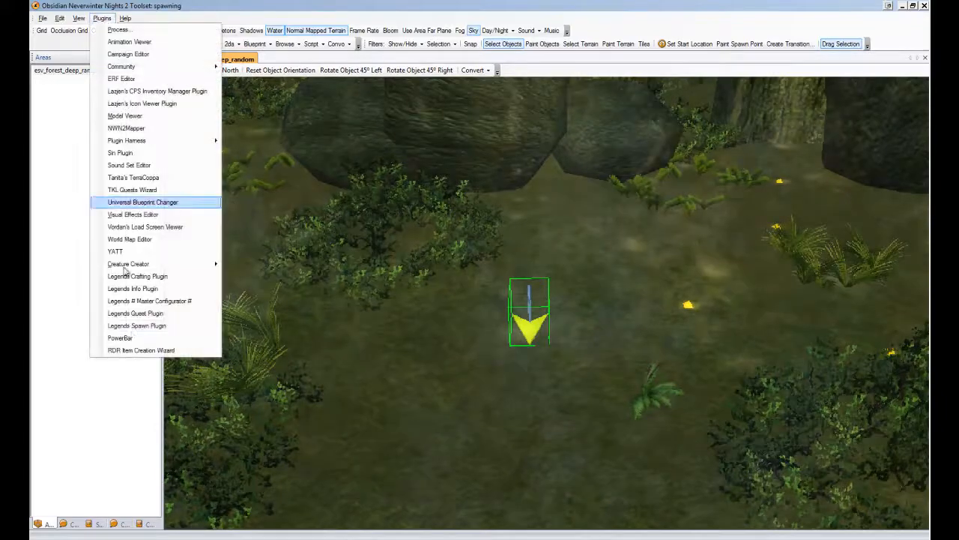
pyautogui.click(132, 327)
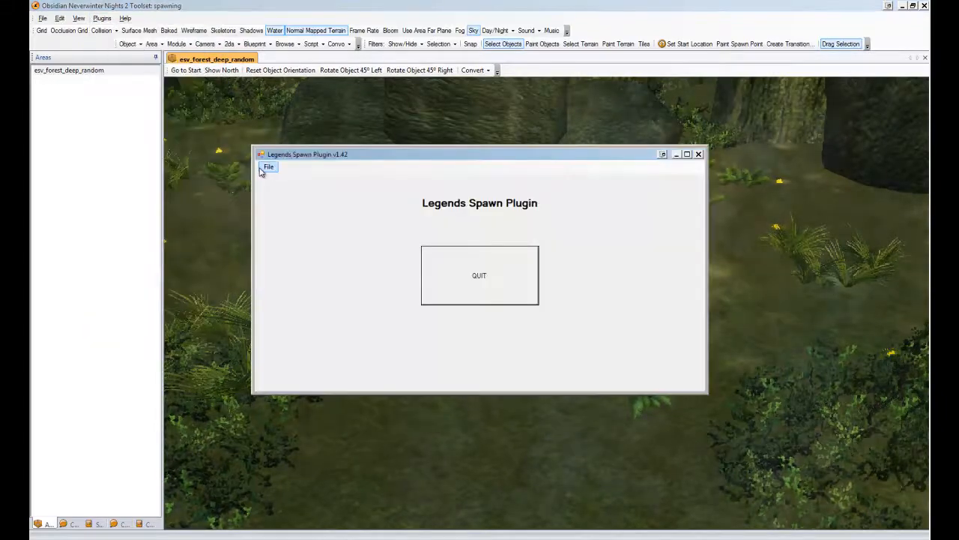
pyautogui.click(269, 166)
pyautogui.moveTo(271, 194)
pyautogui.click(367, 189)
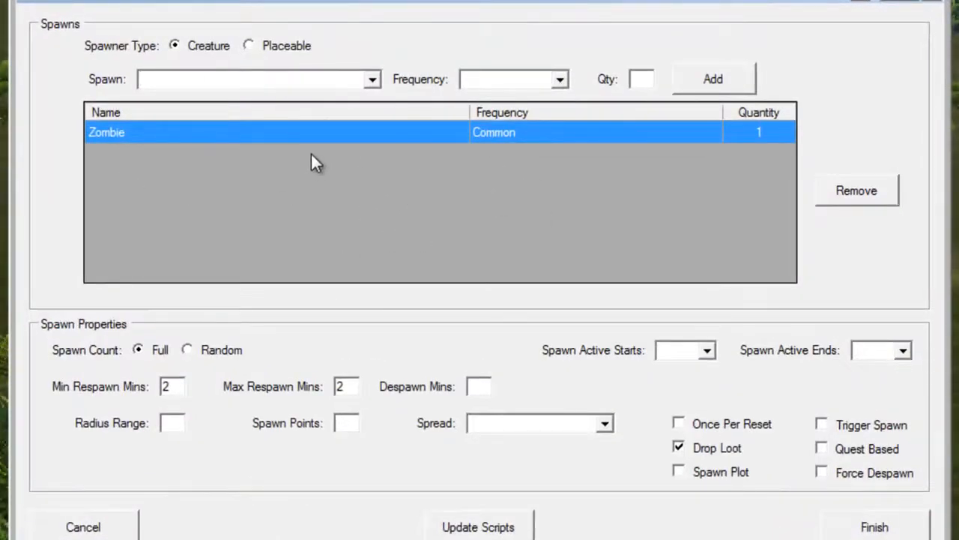
# Step: Remove the existing Zombie entry from the waypoint's spawn list
pyautogui.doubleClick(328, 133)
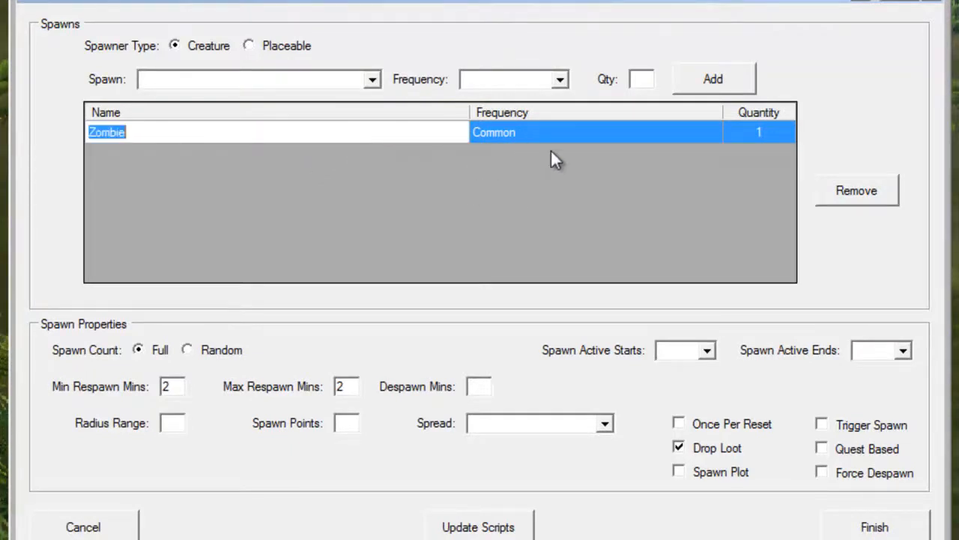
pyautogui.click(575, 135)
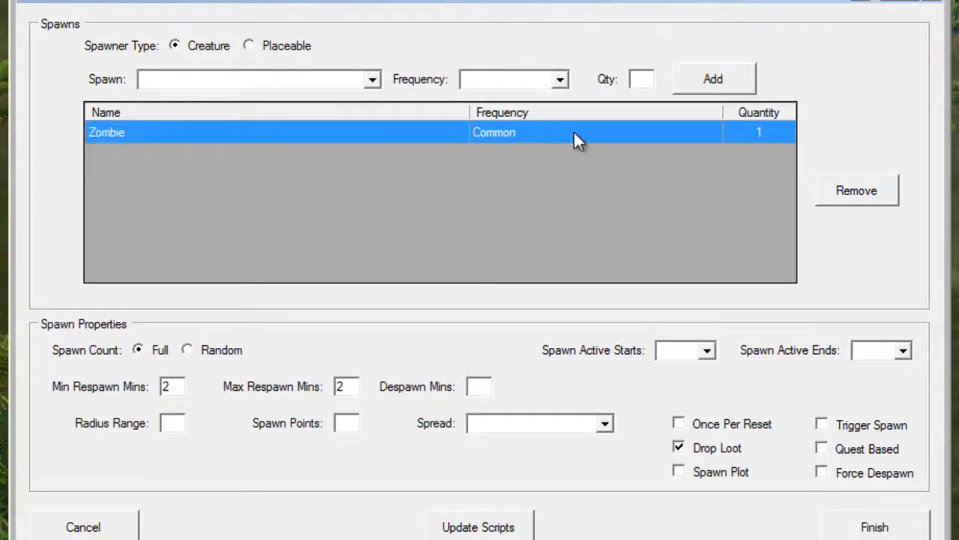
pyautogui.click(852, 193)
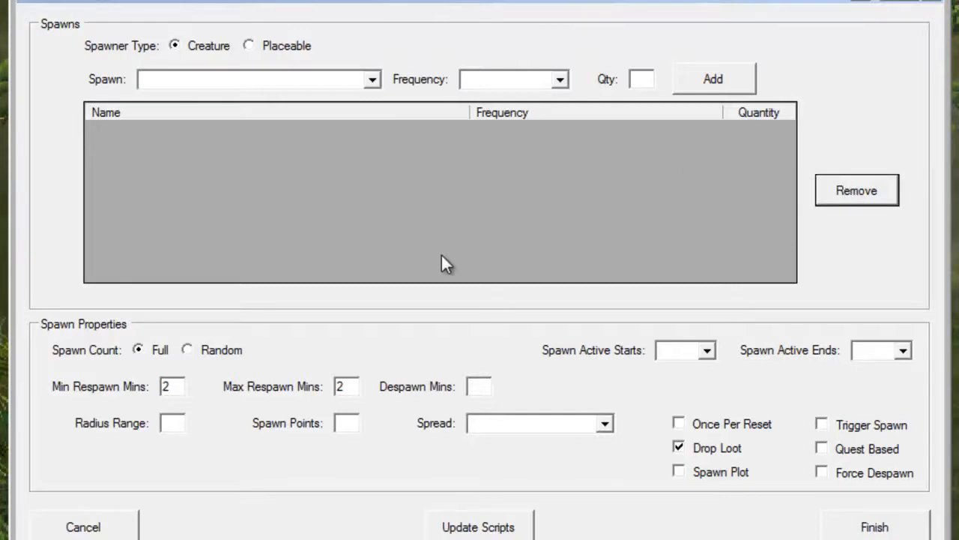
# Step: Add Zombie to the spawn list with frequency Common and quantity 2
pyautogui.click(372, 81)
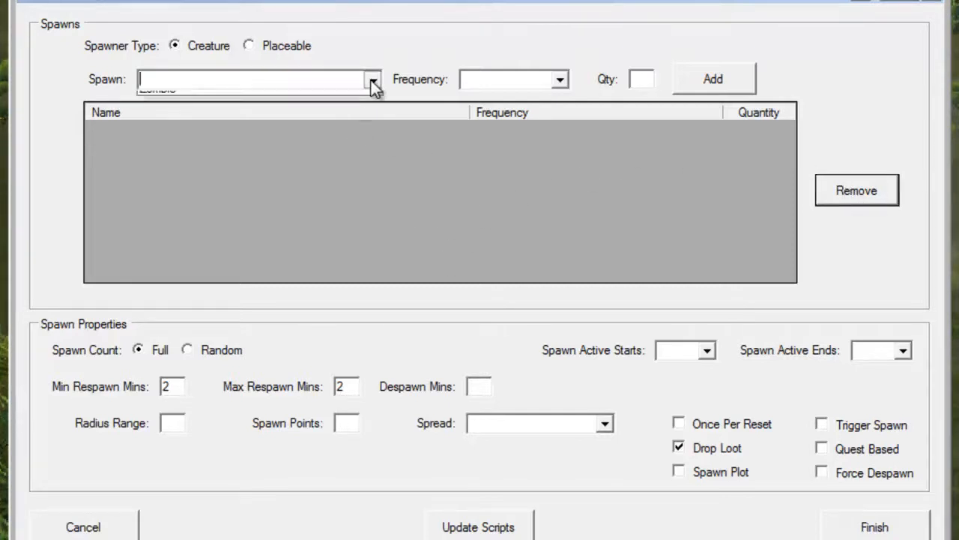
pyautogui.click(330, 112)
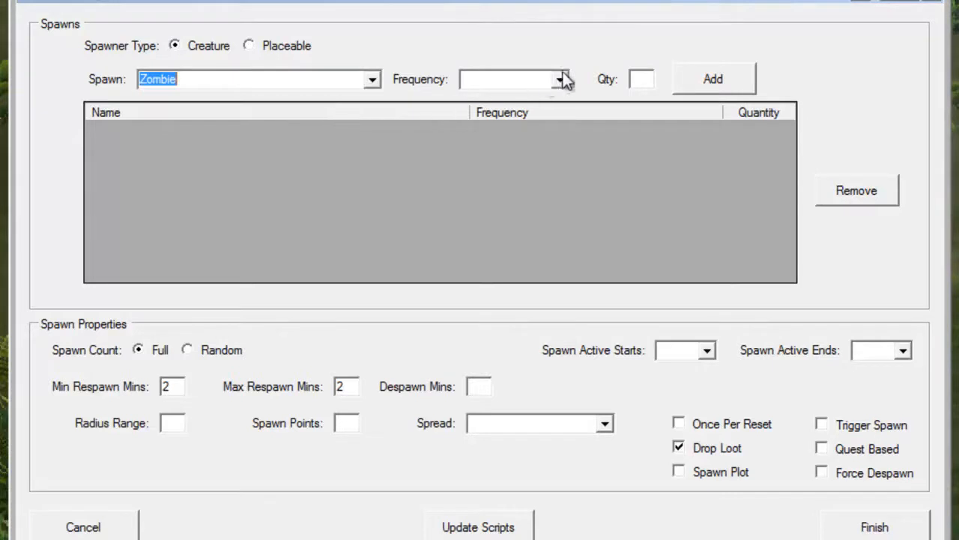
pyautogui.click(562, 80)
pyautogui.click(516, 99)
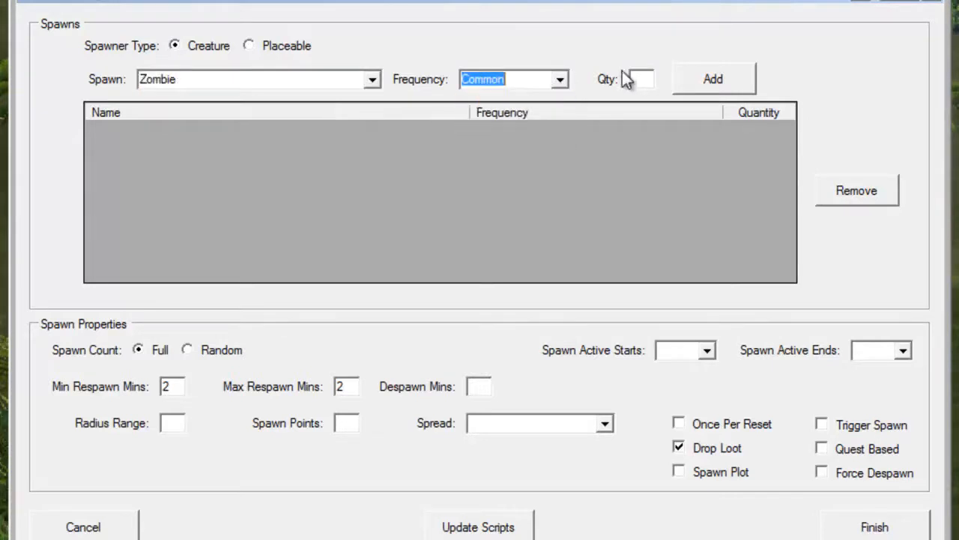
pyautogui.click(638, 79)
pyautogui.write('2')
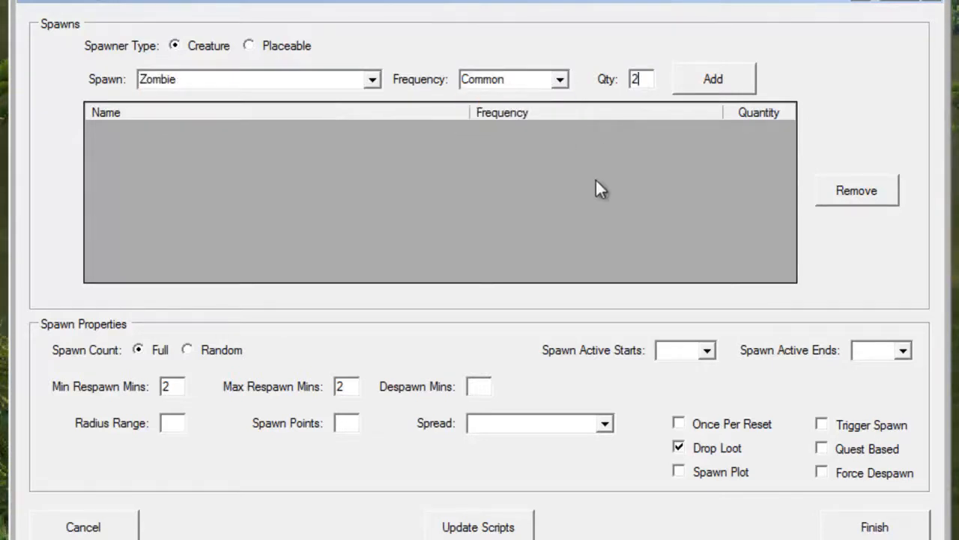
pyautogui.click(697, 81)
# Step: Add Ghoul to the spawn list with frequency Rare and quantity 1
pyautogui.click(372, 79)
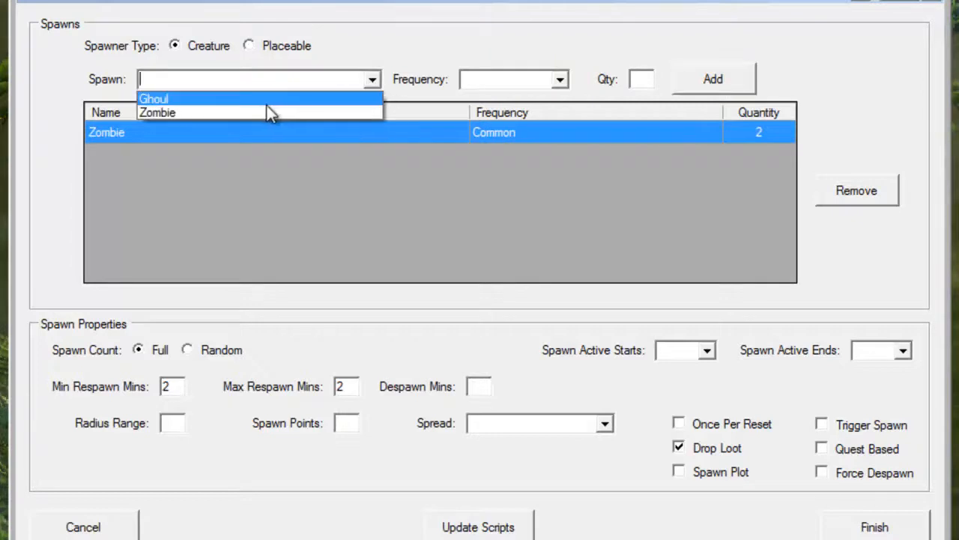
pyautogui.click(264, 102)
pyautogui.click(560, 79)
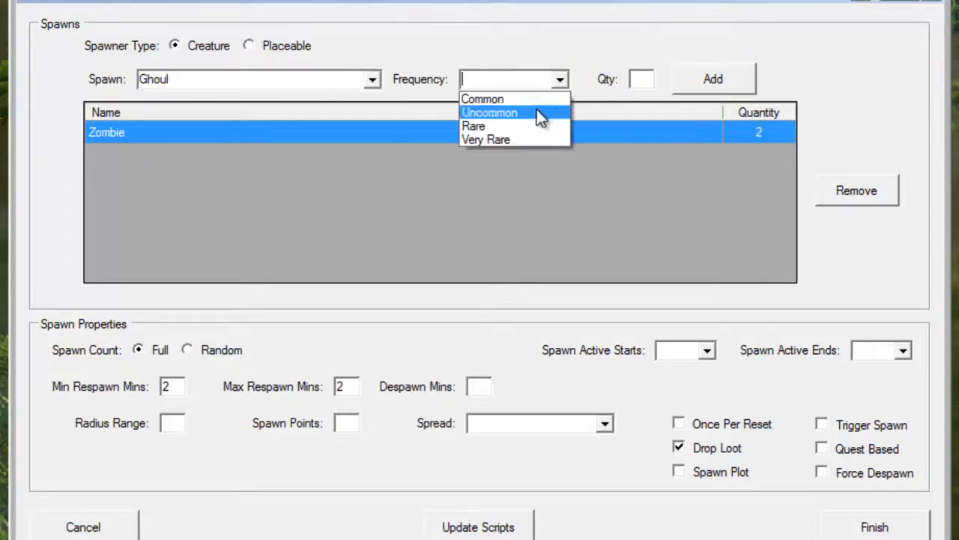
pyautogui.click(519, 123)
pyautogui.click(643, 81)
pyautogui.write('1')
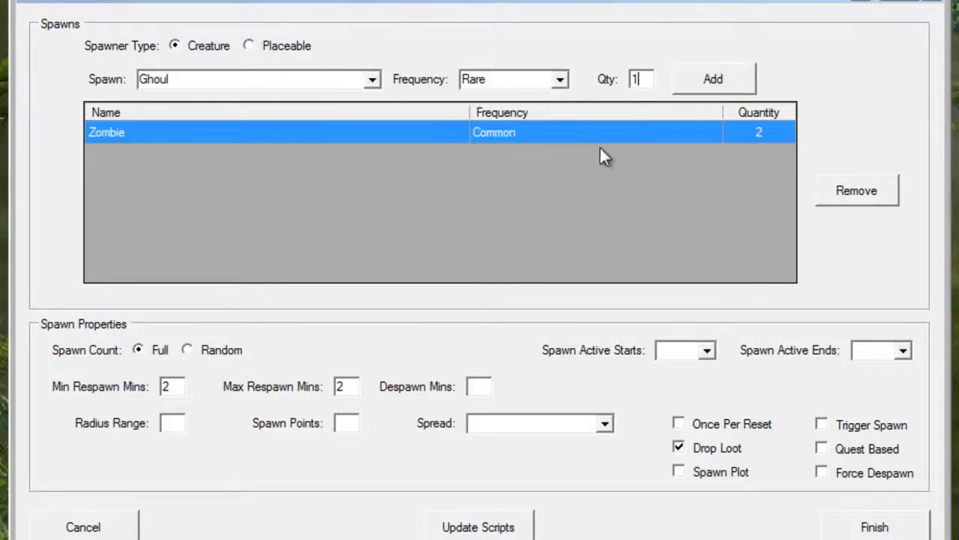
pyautogui.click(715, 80)
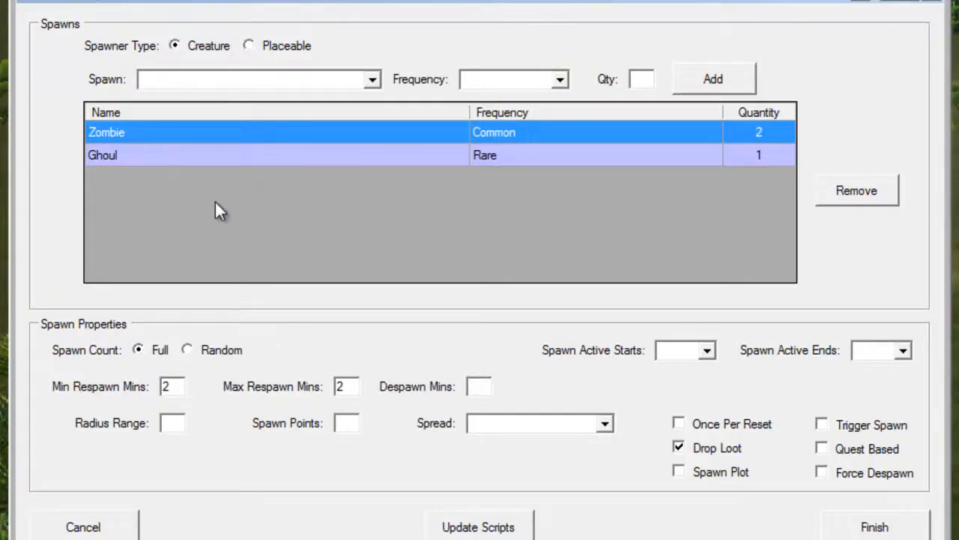
# Step: Update the scripts of all blueprints used in the waypoint and finish the spawn setup
pyautogui.click(481, 528)
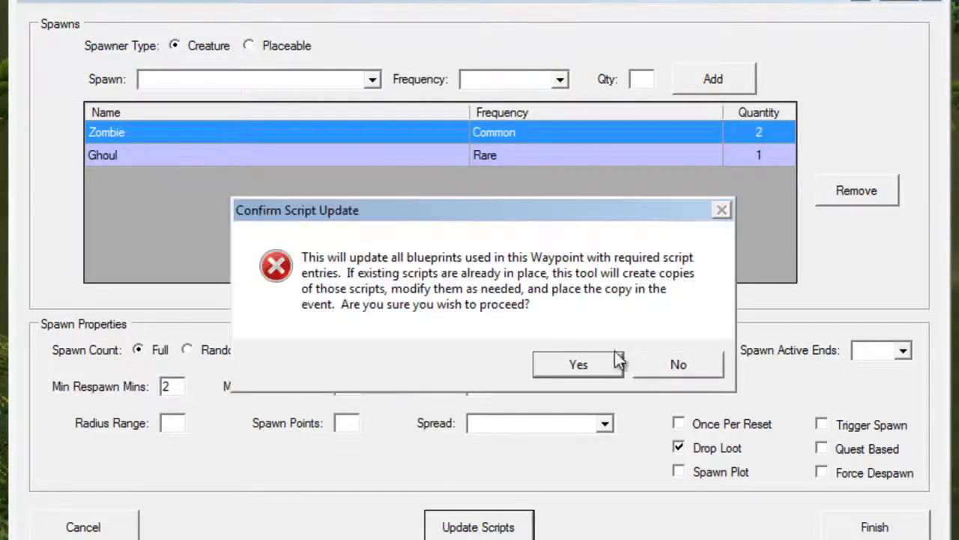
pyautogui.click(571, 364)
pyautogui.click(663, 359)
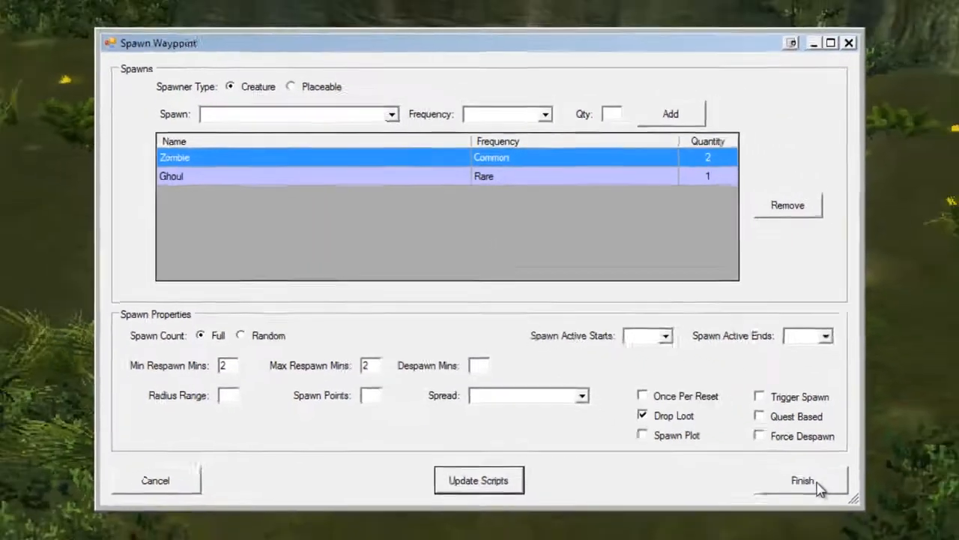
pyautogui.click(875, 527)
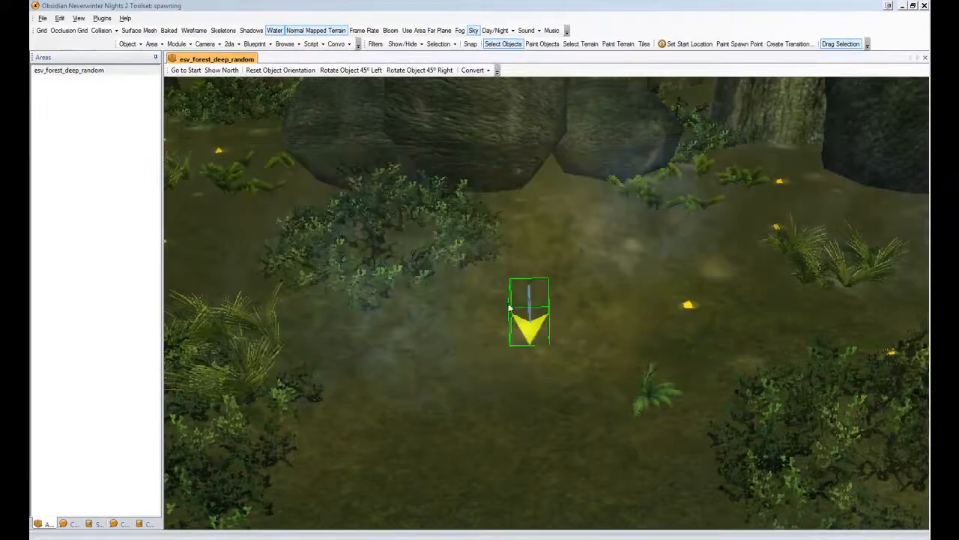
# Step: Test the spawn waypoint in the running game by walking to it and attacking the spawned Ghoul and Zombies
pyautogui.click(448, 348)
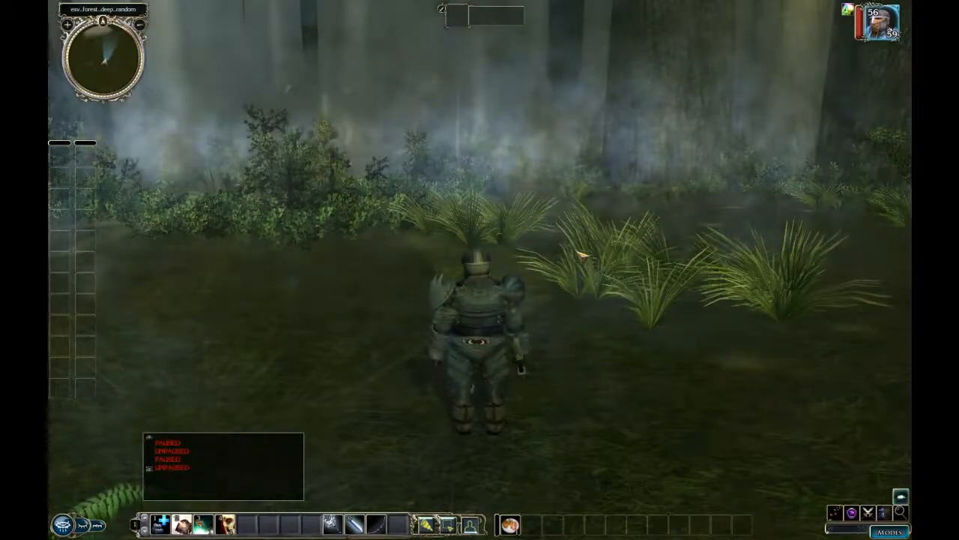
pyautogui.click(458, 229)
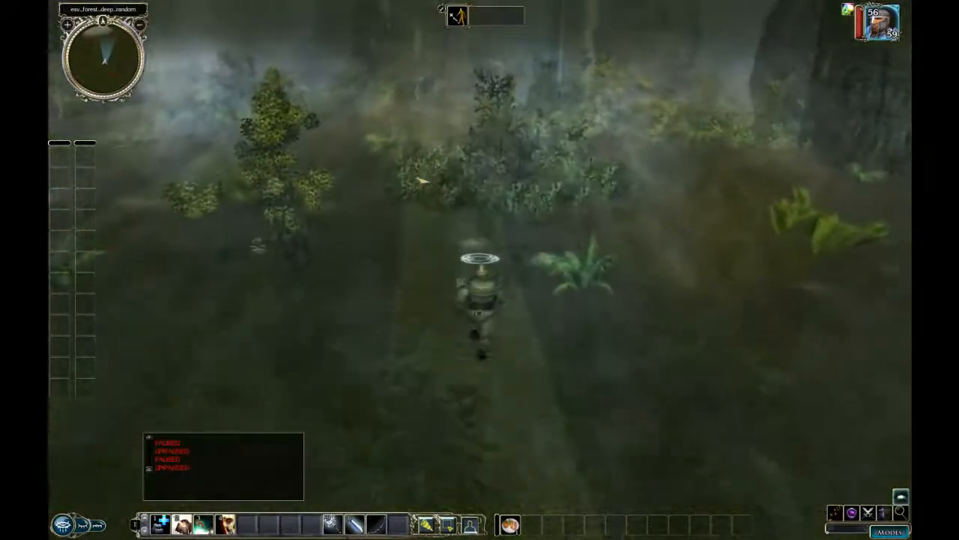
pyautogui.click(413, 228)
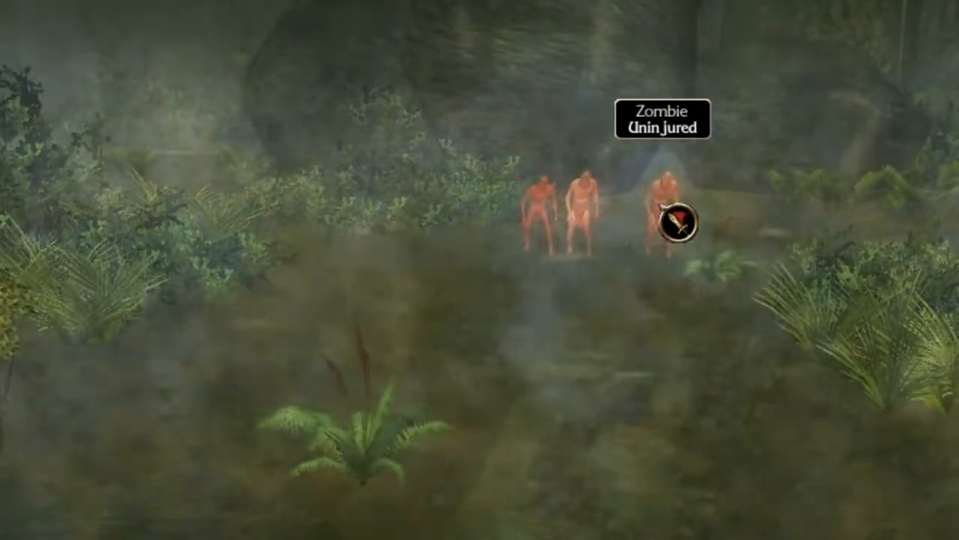
pyautogui.click(532, 403)
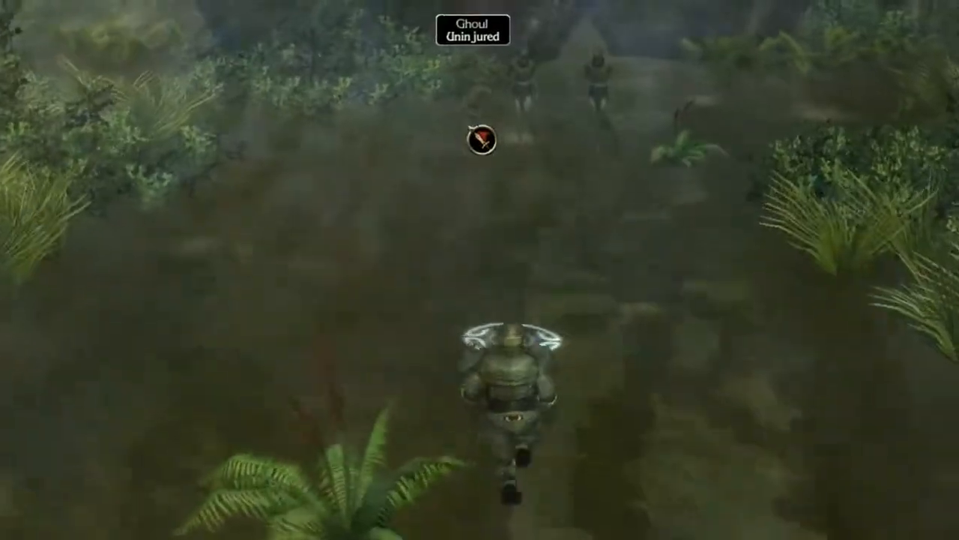
pyautogui.click(482, 140)
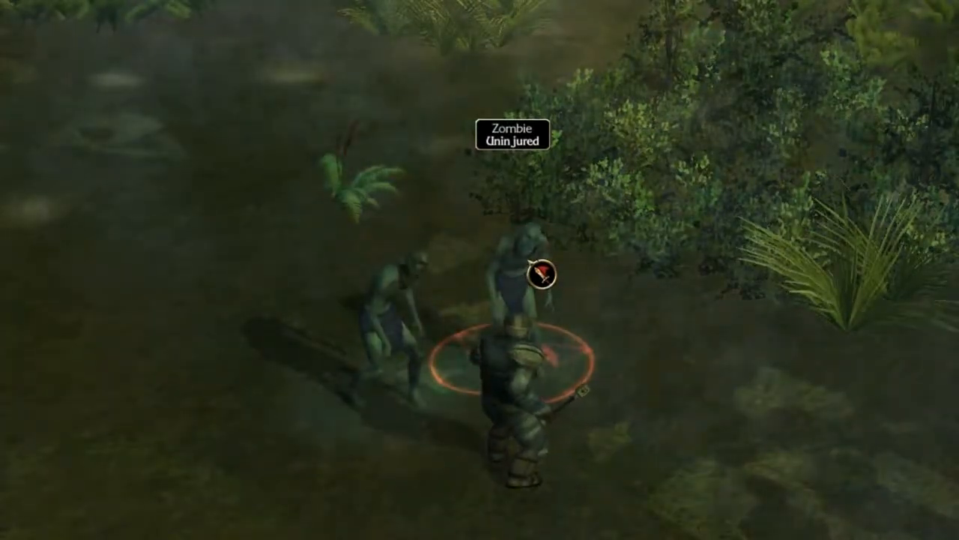
pyautogui.click(548, 288)
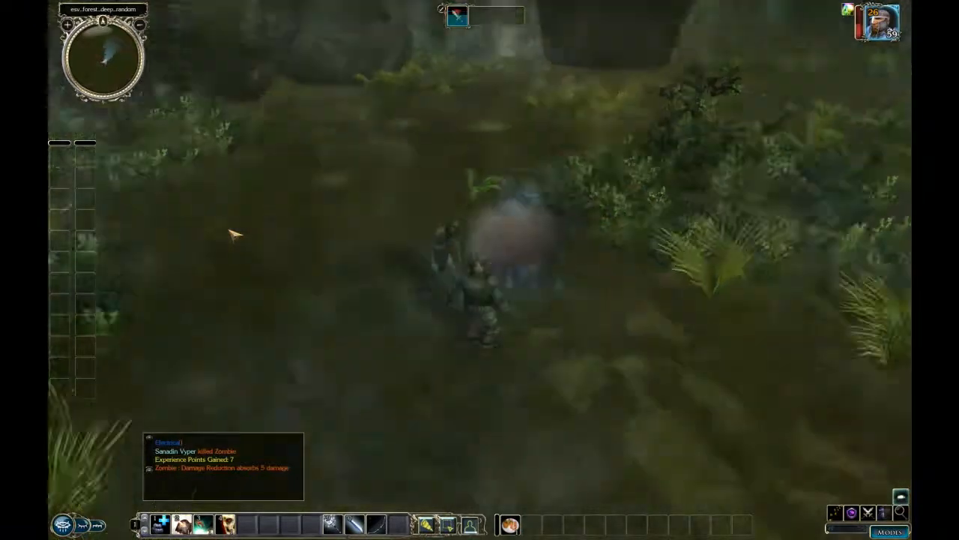
# Step: Walk around the spawn area, examine the Zombie standing there, and attack it
pyautogui.click(234, 234)
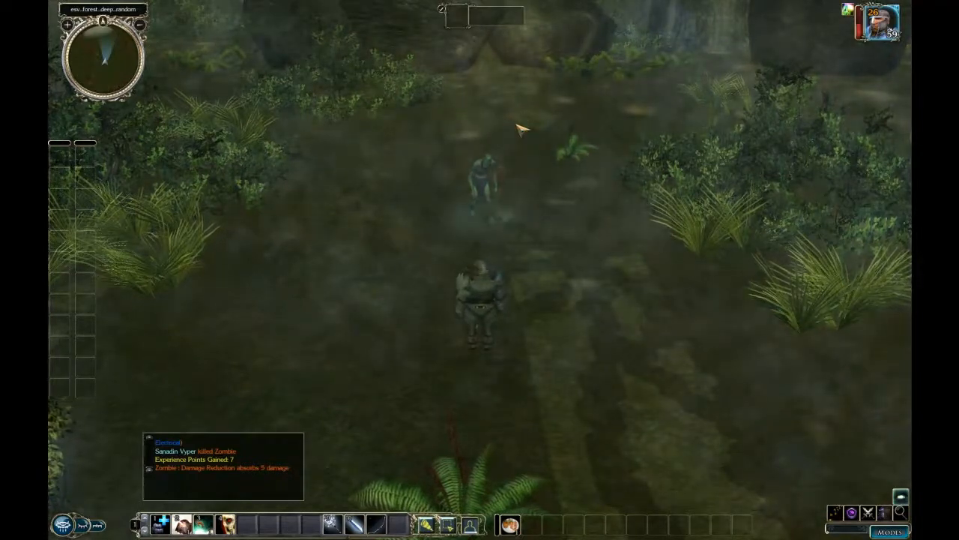
pyautogui.press('s')
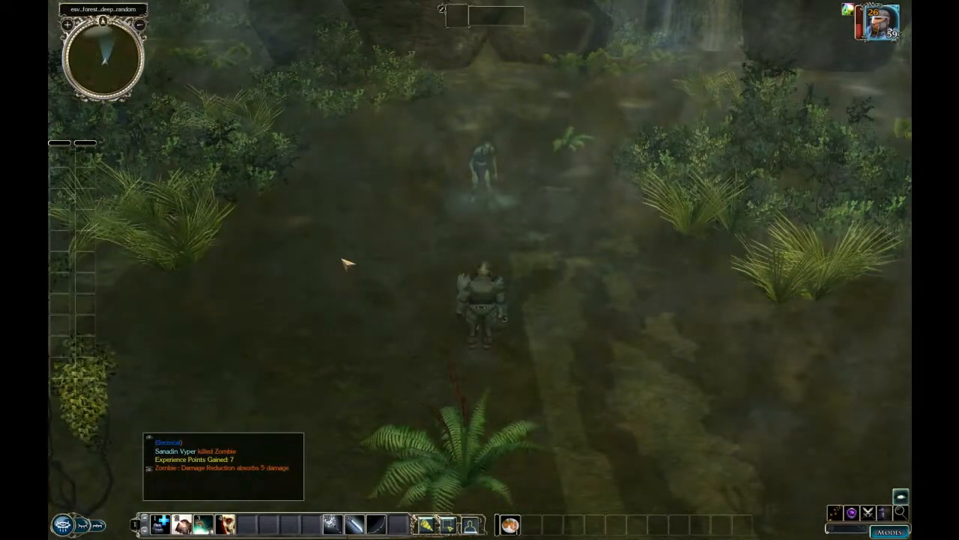
pyautogui.click(342, 277)
pyautogui.press('d')
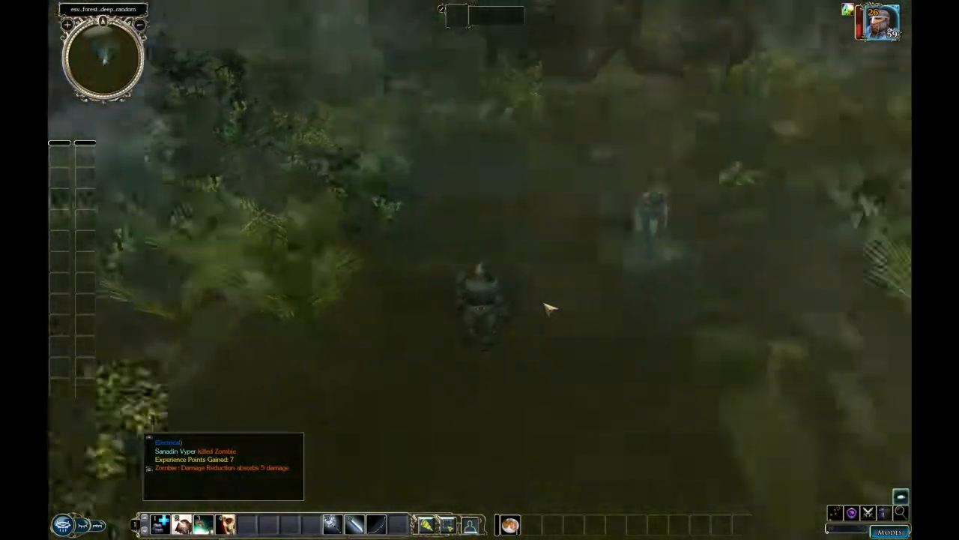
pyautogui.press('a')
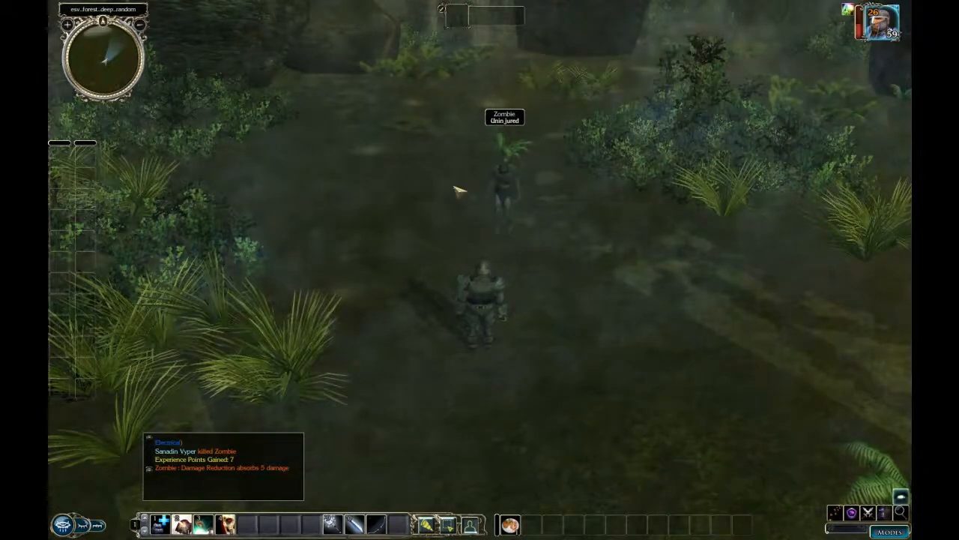
pyautogui.click(493, 209)
pyautogui.click(492, 210)
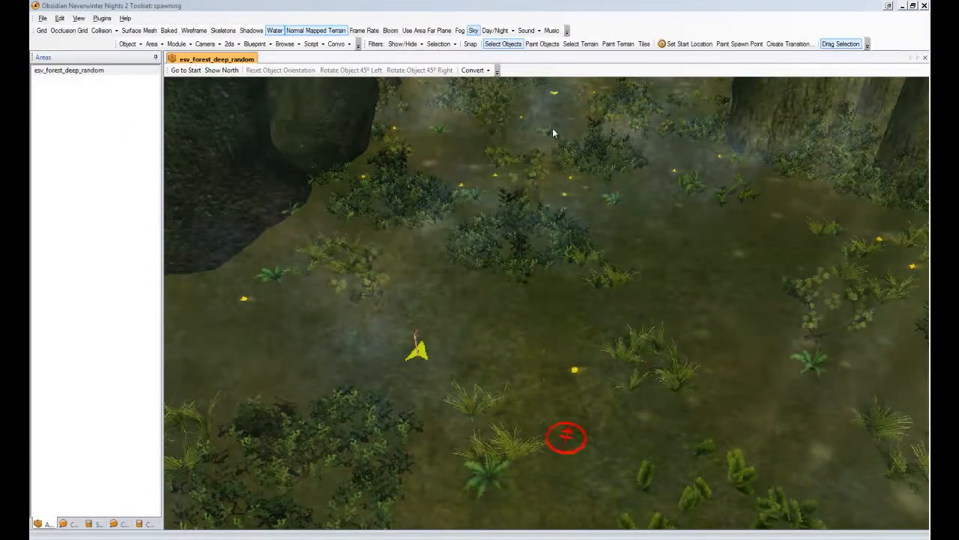
# Step: Select the existing spawn waypoint in the forest area and open its instance for editing in the Legends Spawn Plugin
pyautogui.keyDown('ctrl'); pyautogui.moveTo(553, 137); pyautogui.dragTo(533, 283); pyautogui.keyUp('ctrl')
pyautogui.keyDown('ctrl'); pyautogui.moveTo(531, 155); pyautogui.dragTo(536, 342); pyautogui.keyUp('ctrl')
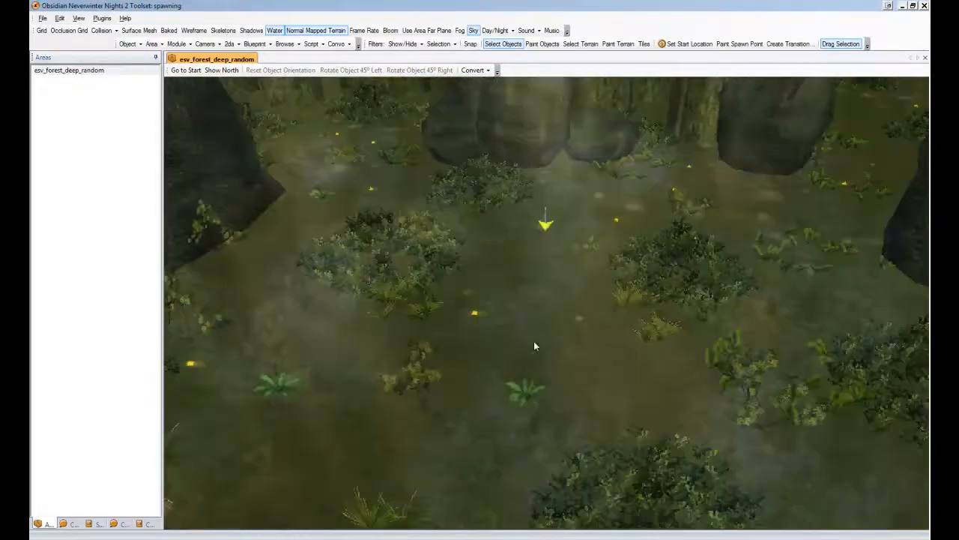
pyautogui.keyDown('ctrl'); pyautogui.moveTo(508, 275); pyautogui.dragTo(512, 368); pyautogui.keyUp('ctrl')
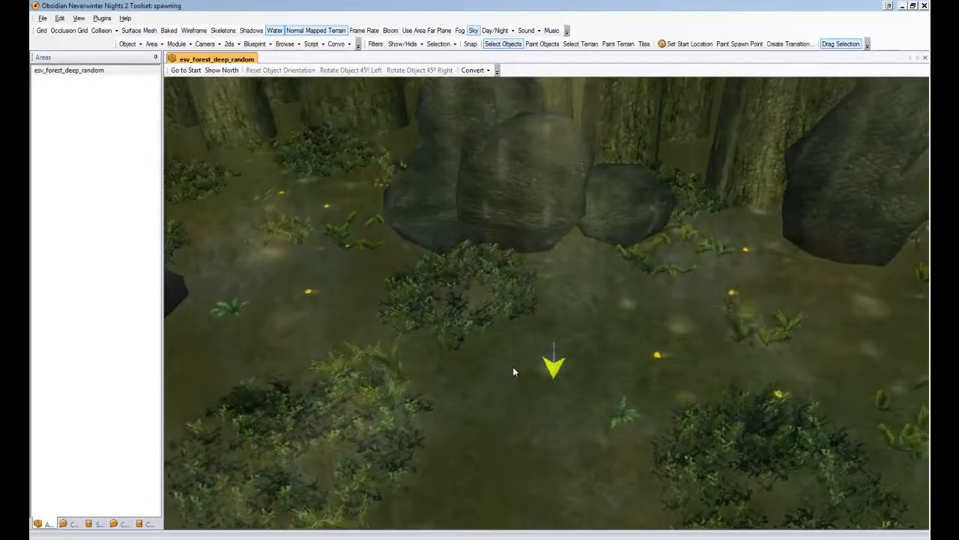
pyautogui.click(553, 368)
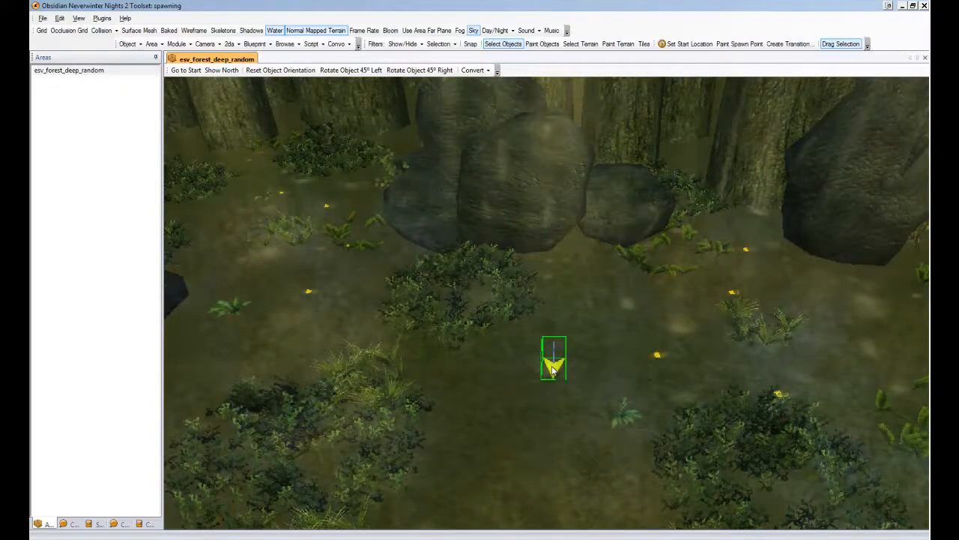
pyautogui.click(102, 19)
pyautogui.click(144, 332)
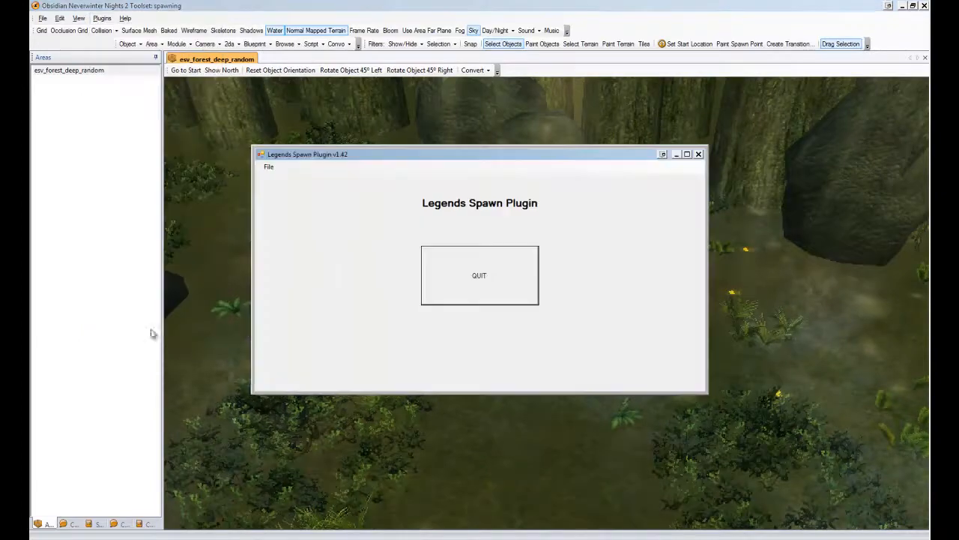
pyautogui.click(269, 166)
pyautogui.moveTo(296, 193)
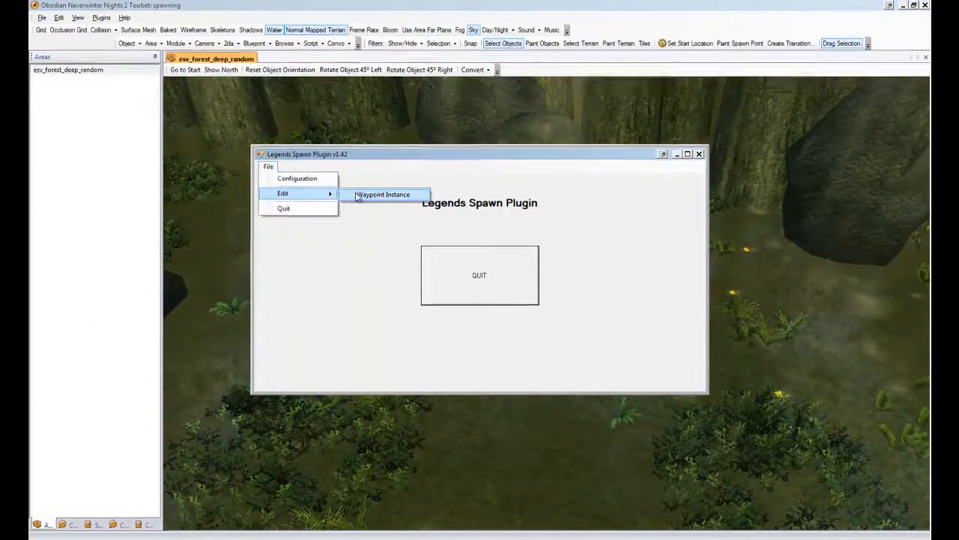
pyautogui.click(382, 195)
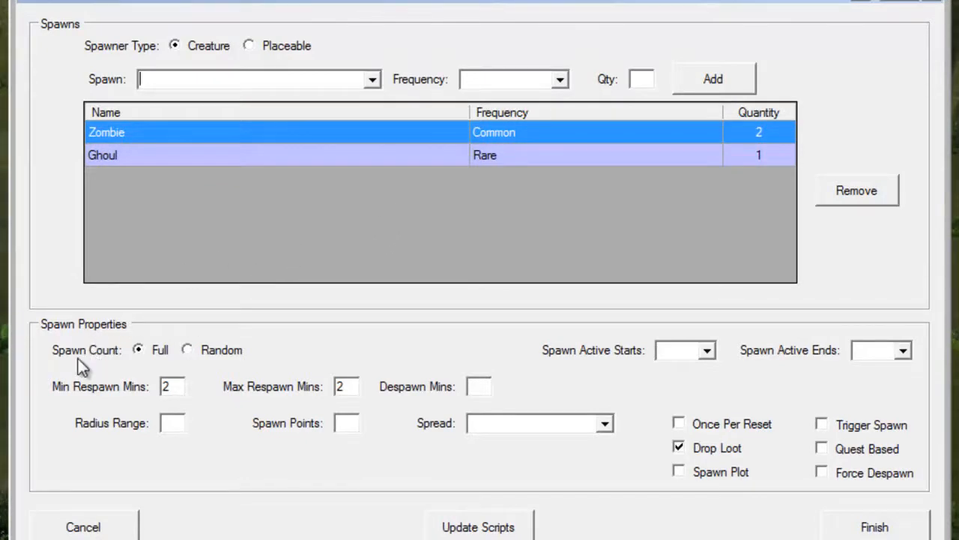
# Step: Set the spawn count to Random with minimum 1 and maximum 1, finish the setup, and quit the plugin
pyautogui.click(188, 351)
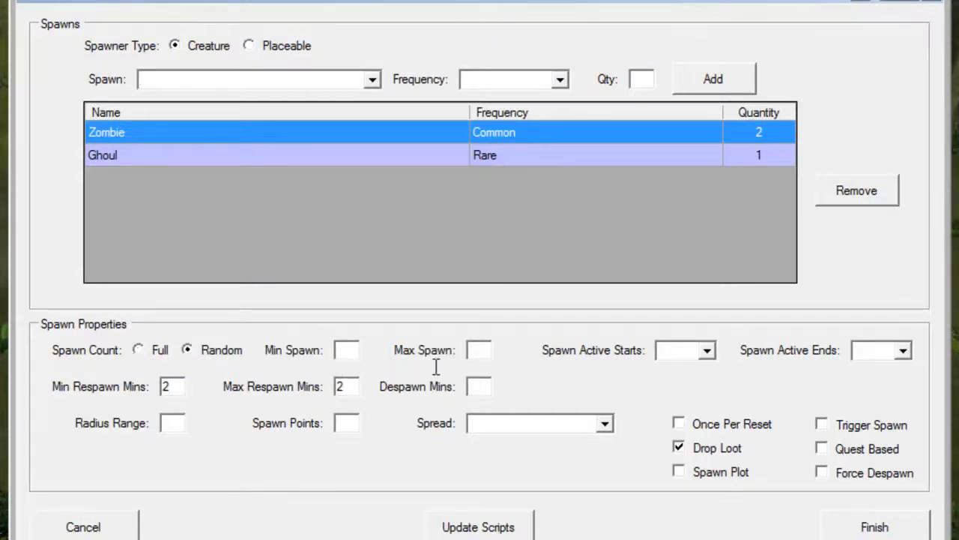
pyautogui.write('1')
pyautogui.click(478, 352)
pyautogui.write('1')
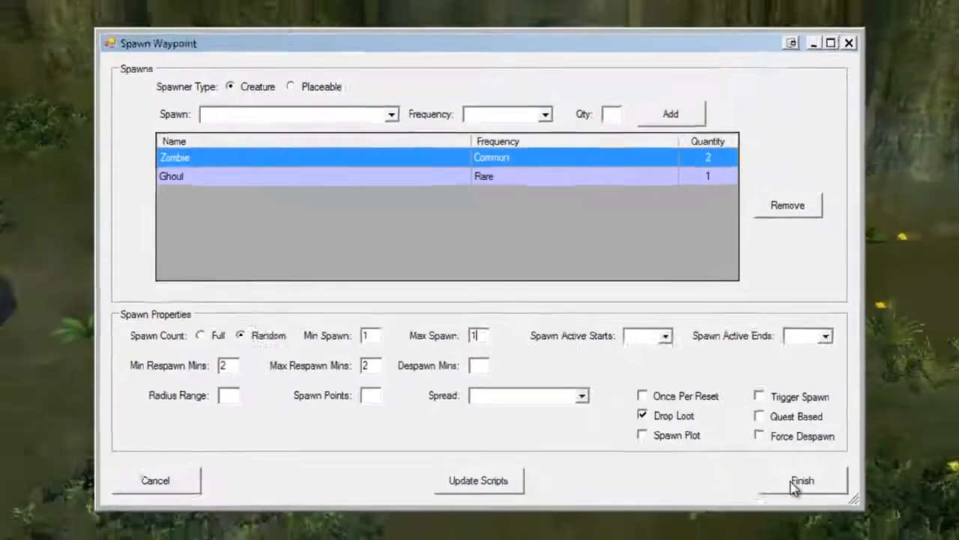
pyautogui.click(795, 486)
pyautogui.click(484, 274)
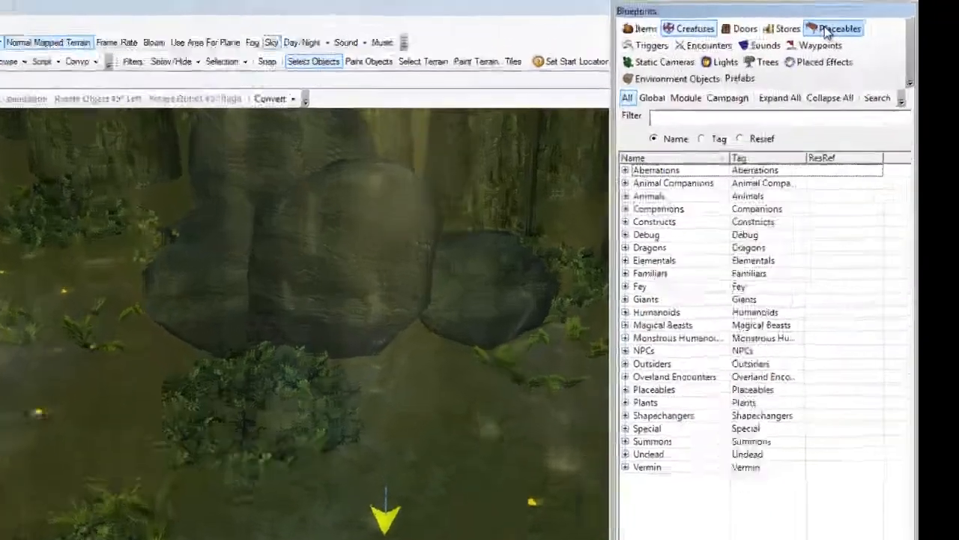
# Step: Filter the placeable blueprints by "dirt", copy the Dirt Mound blueprint into the module, and list the module's own placeables
pyautogui.click(855, 21)
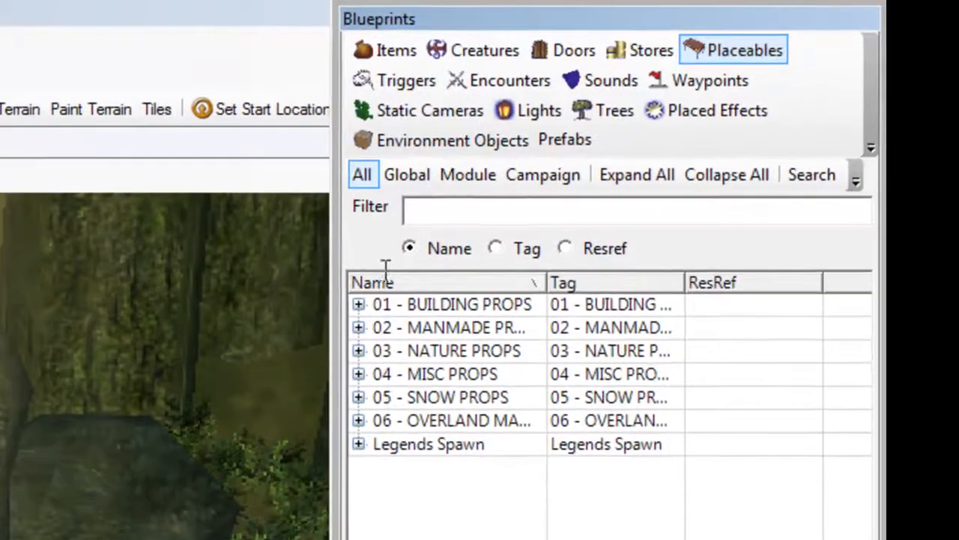
pyautogui.click(459, 208)
pyautogui.write('dirt')
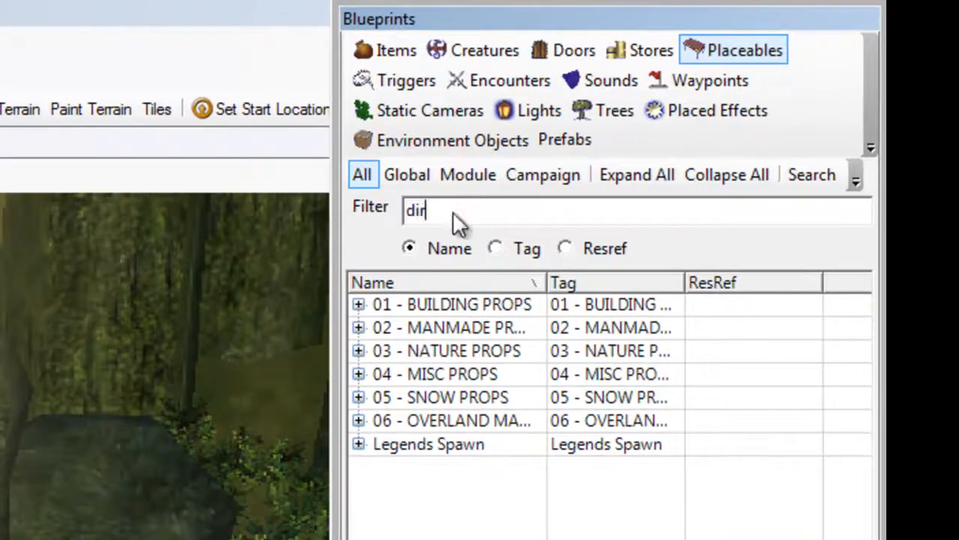
pyautogui.press('Tab')
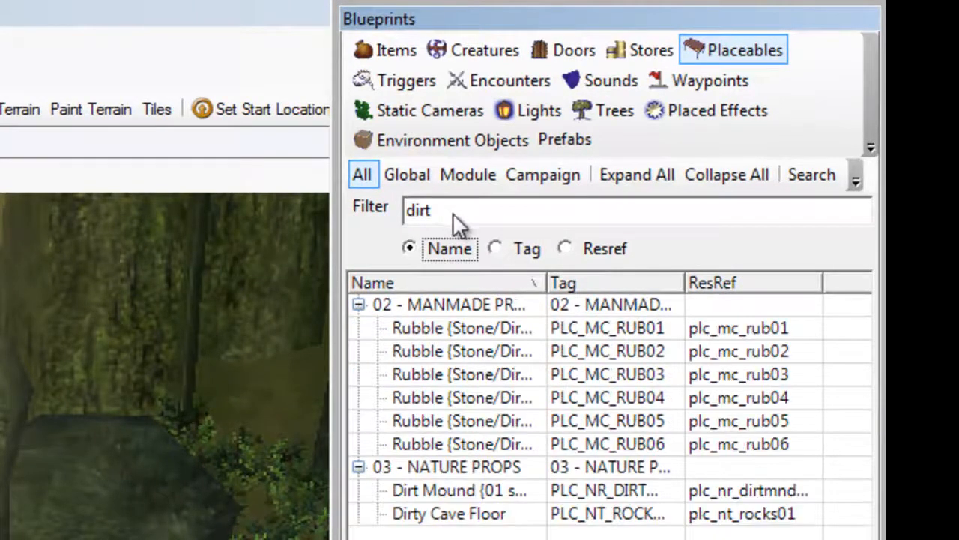
pyautogui.click(445, 492)
pyautogui.rightClick(444, 492)
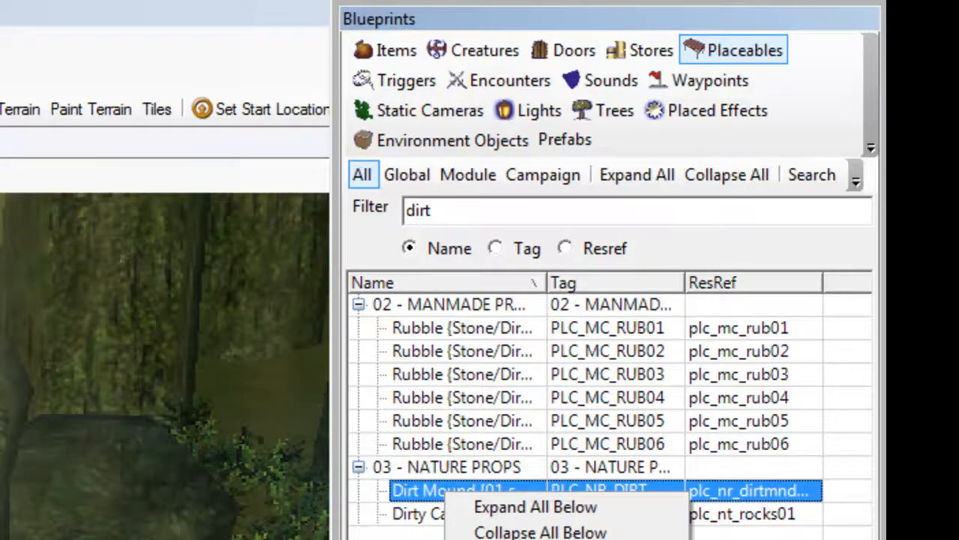
pyautogui.click(715, 537)
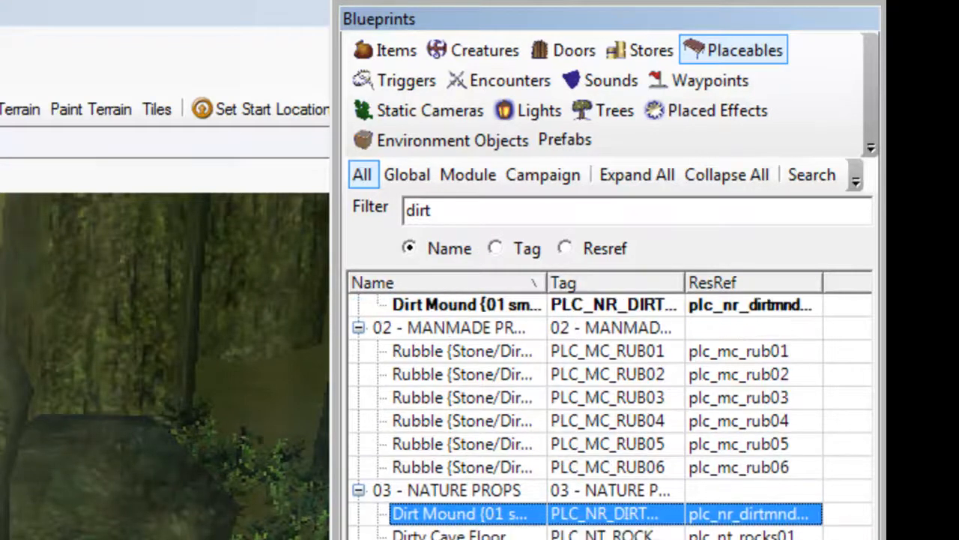
pyautogui.click(469, 174)
pyautogui.click(357, 304)
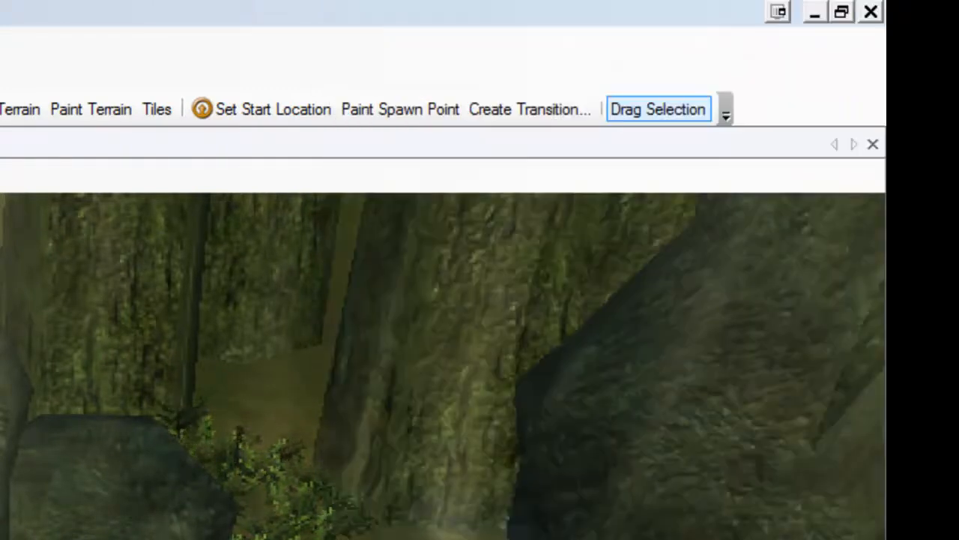
# Step: Place the module's leg_spawn_non... Legends Spawn waypoint on the ground beside the existing one and rotate it to face the viewer
pyautogui.moveTo(885, 22); pyautogui.dragTo(582, 10)
pyautogui.click(667, 81)
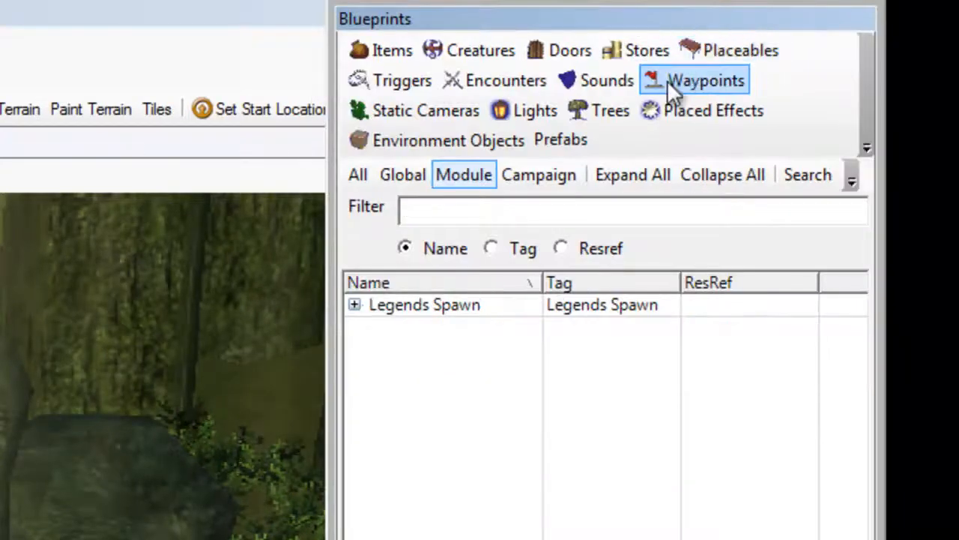
pyautogui.click(354, 305)
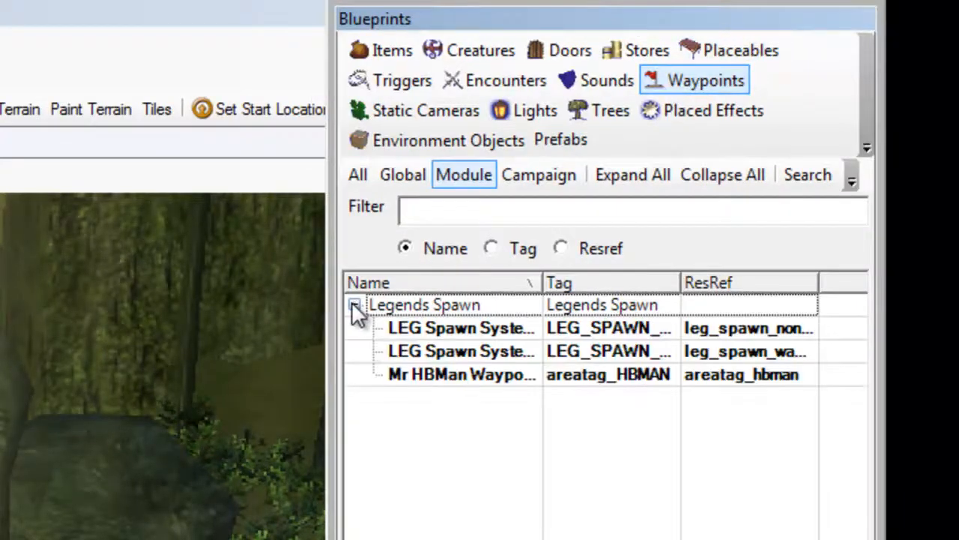
pyautogui.click(492, 329)
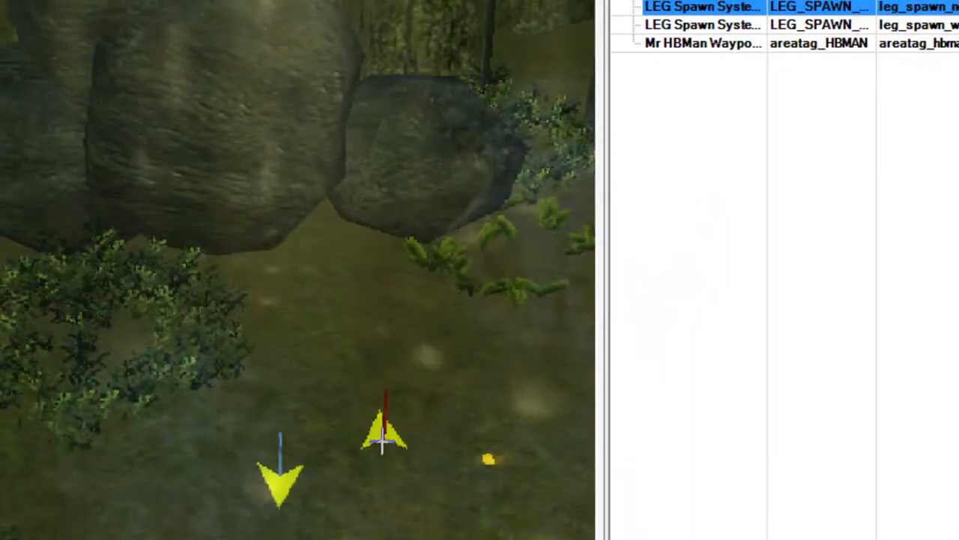
pyautogui.moveTo(362, 420); pyautogui.dragTo(190, 388, button='middle')
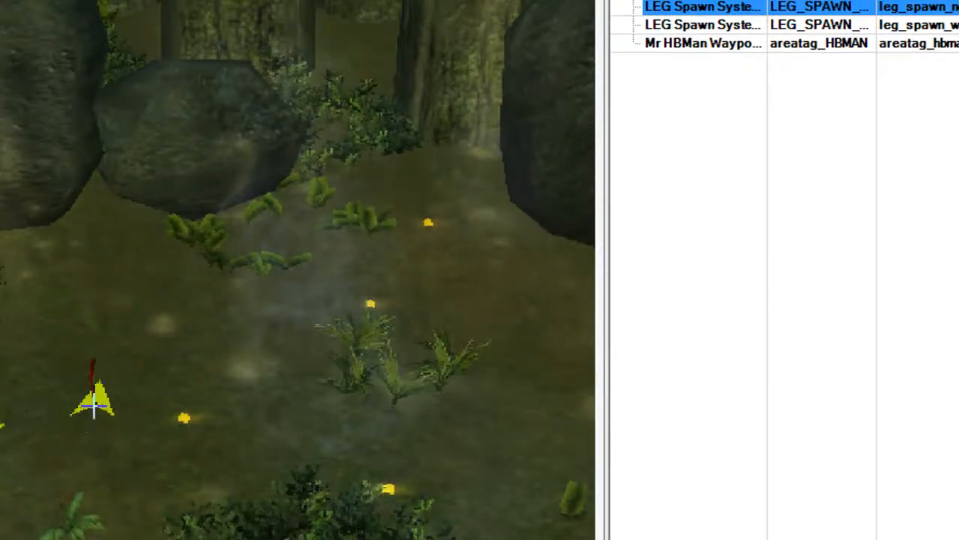
pyautogui.moveTo(92, 398); pyautogui.dragTo(155, 424, button='middle')
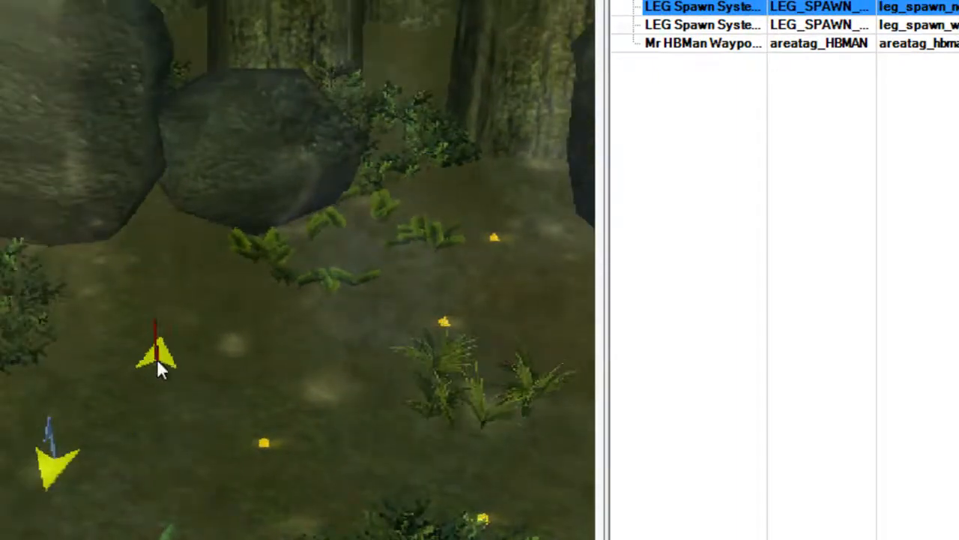
pyautogui.moveTo(156, 347); pyautogui.dragTo(516, 387)
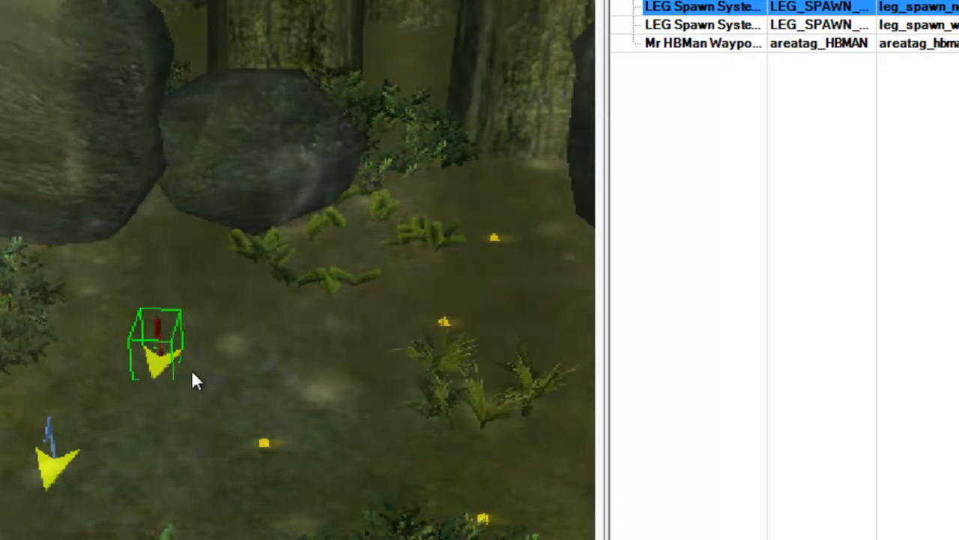
# Step: Select the newly placed spawn waypoint in the forest area and open its instance for editing in the Legends Spawn Plugin
pyautogui.click(169, 359)
pyautogui.click(168, 358)
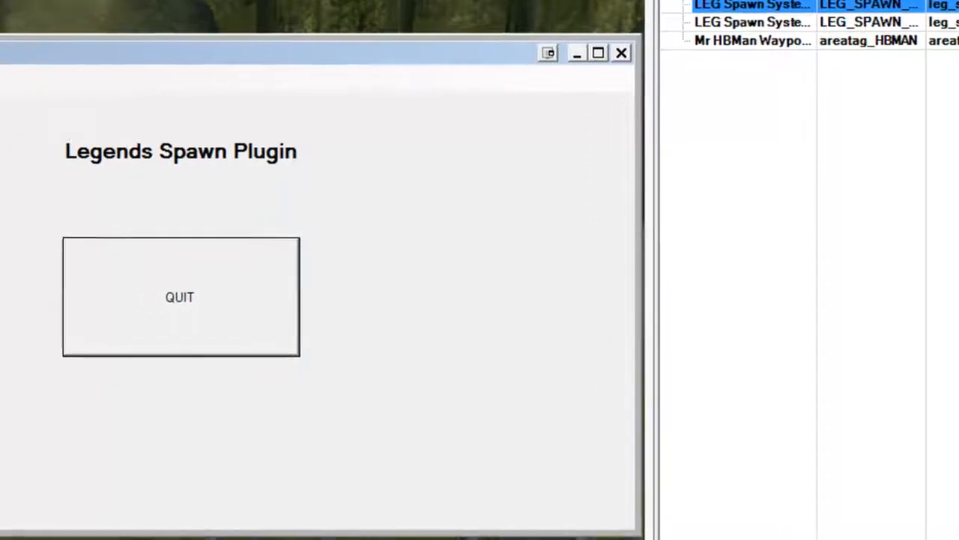
pyautogui.click(22, 68)
pyautogui.moveTo(78, 115)
pyautogui.click(253, 122)
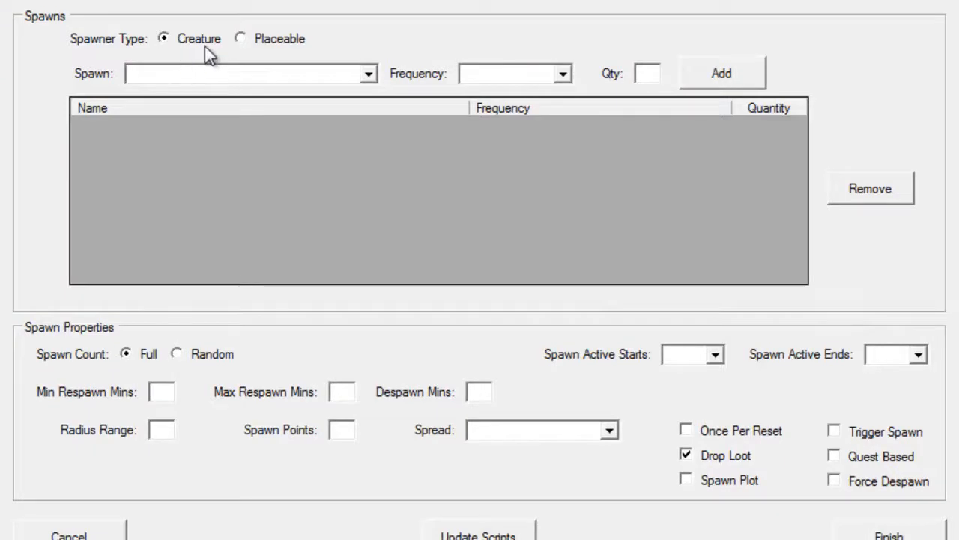
# Step: Switch the spawner type to Placeable, accepting the list clearing, and add Dirt Mound {01 small} to the spawn list
pyautogui.click(270, 39)
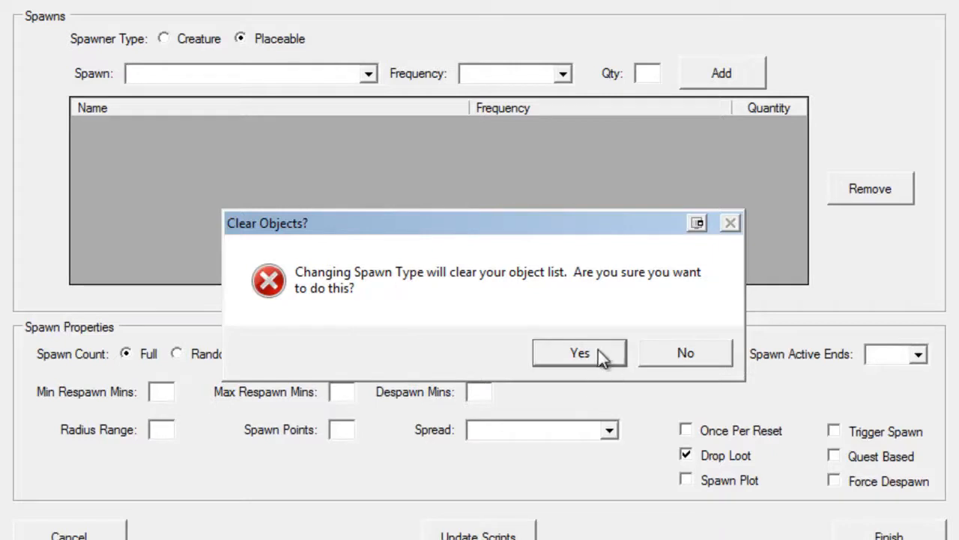
pyautogui.click(574, 361)
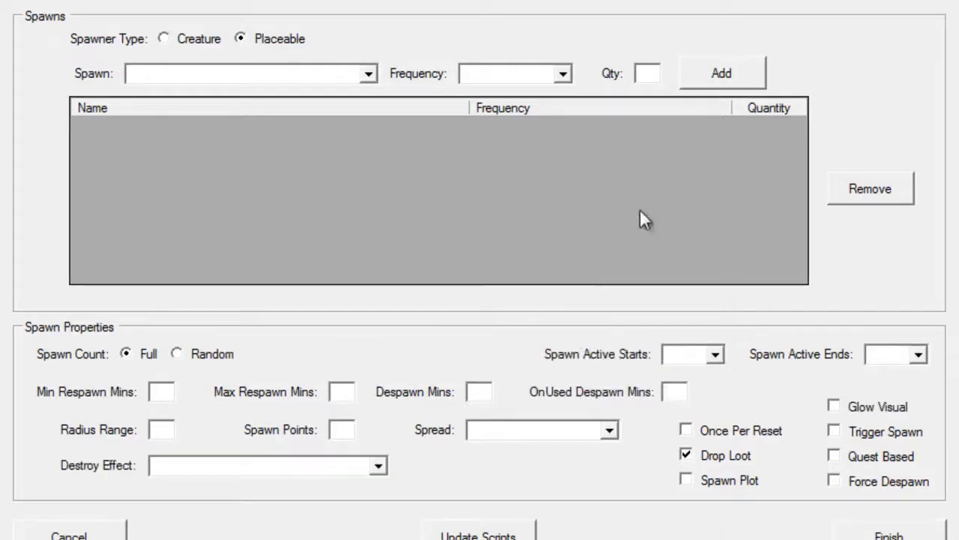
pyautogui.click(370, 74)
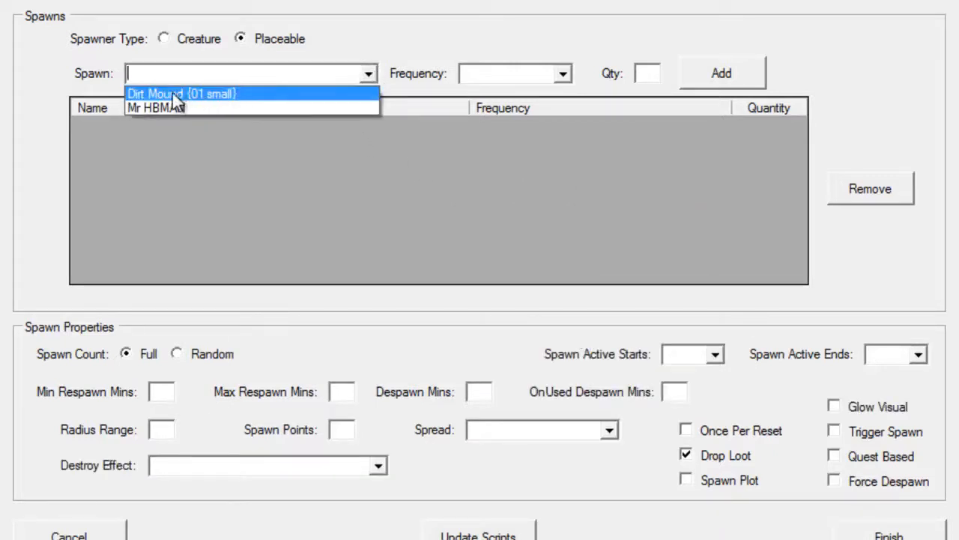
pyautogui.click(242, 94)
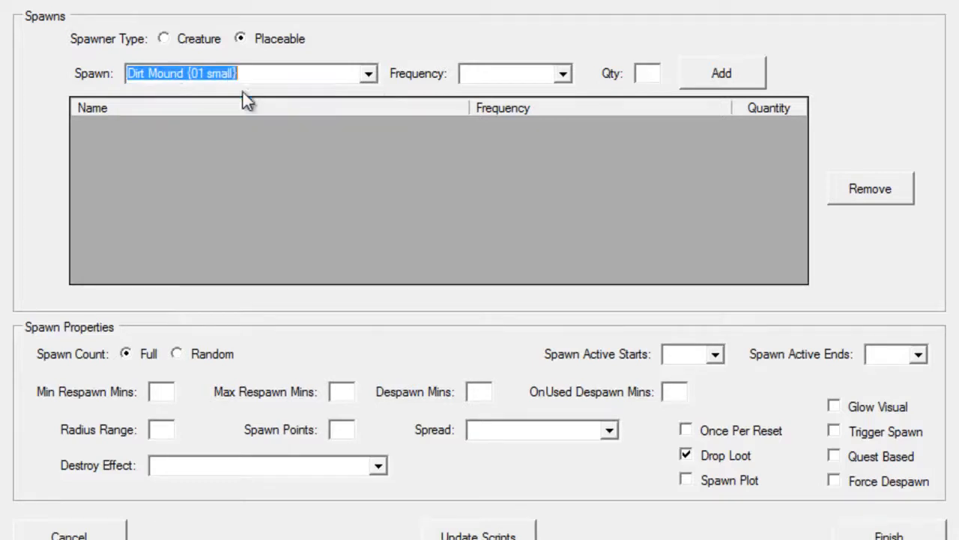
pyautogui.click(694, 74)
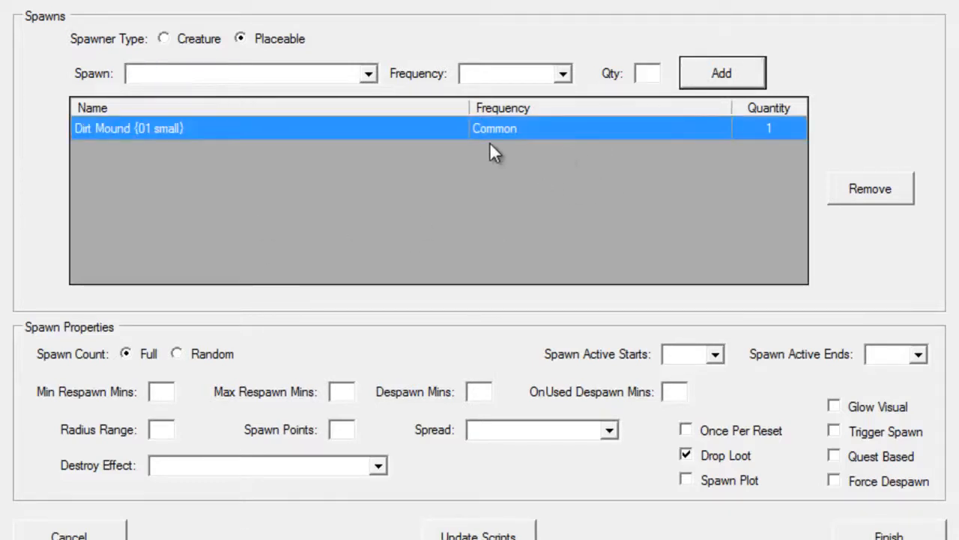
# Step: Set both the minimum and maximum respawn minutes of the dirt mound spawn to 1
pyautogui.click(159, 392)
pyautogui.write('1')
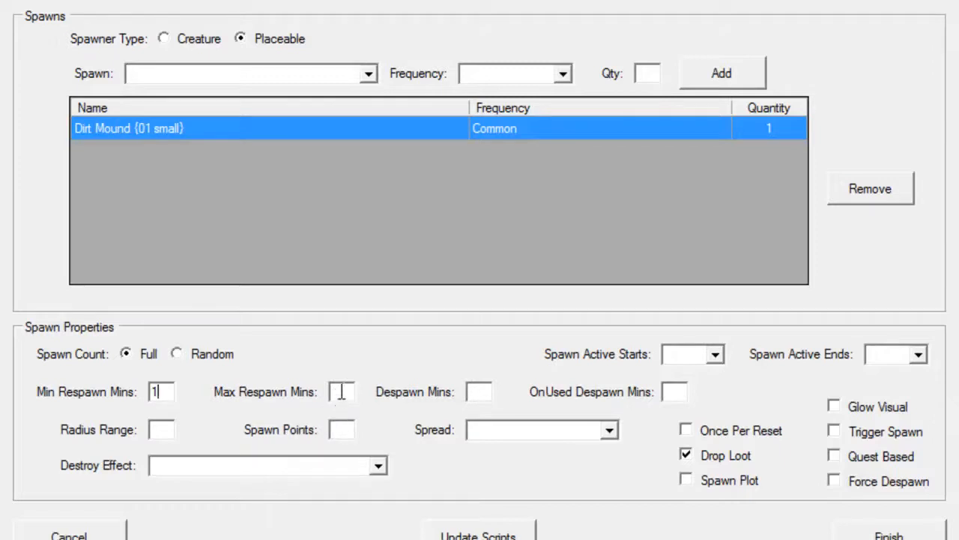
pyautogui.click(341, 391)
pyautogui.write('1')
# Step: Update the scripts of the blueprints used in this waypoint, finish the setup, and quit the plugin
pyautogui.click(443, 535)
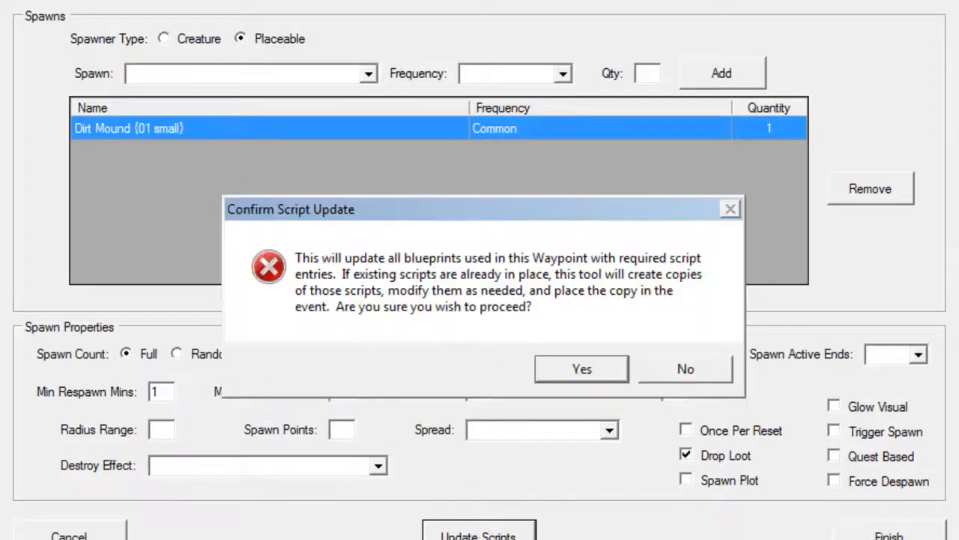
pyautogui.click(565, 369)
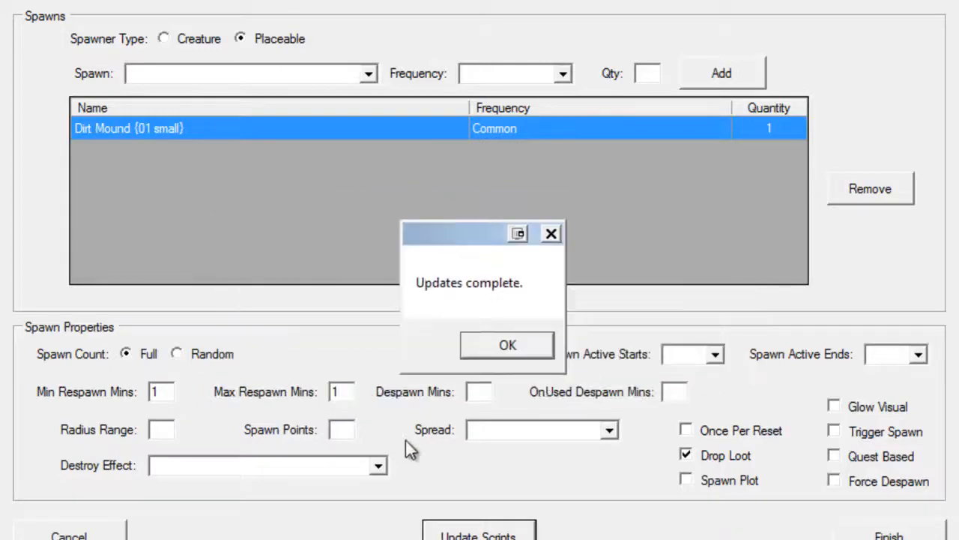
pyautogui.click(500, 346)
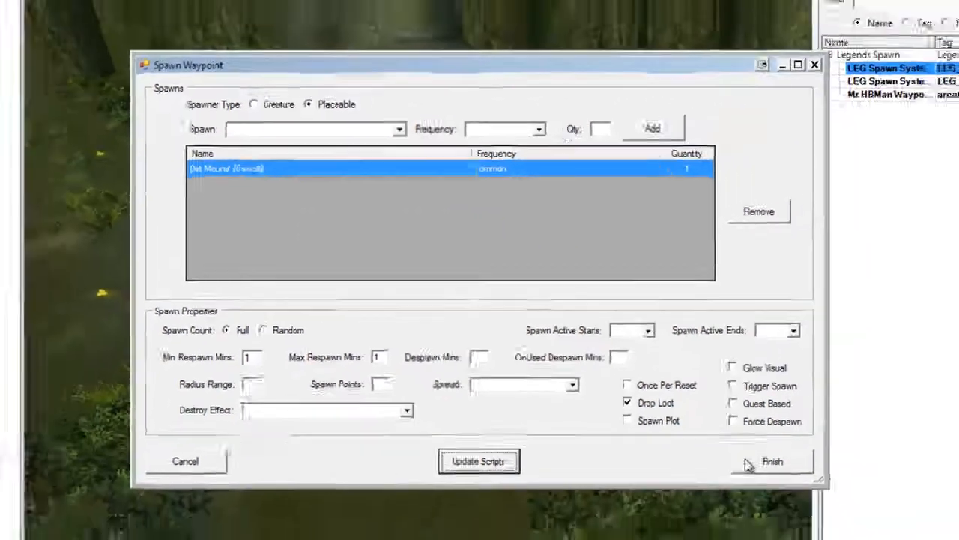
pyautogui.click(747, 465)
pyautogui.click(487, 284)
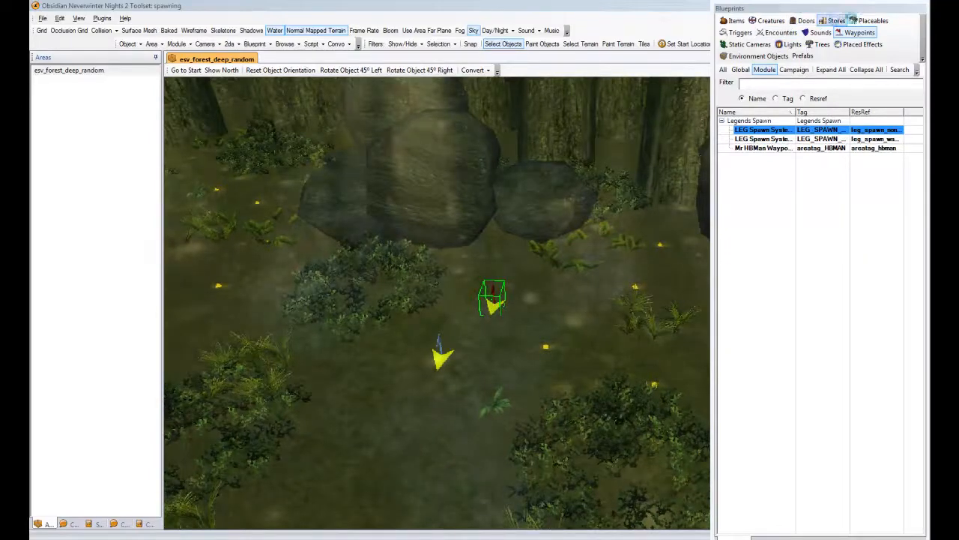
# Step: Open the module's Dirt Mound placeable blueprint, turn Static off and Usable on, and close its properties
pyautogui.click(872, 20)
pyautogui.click(763, 130)
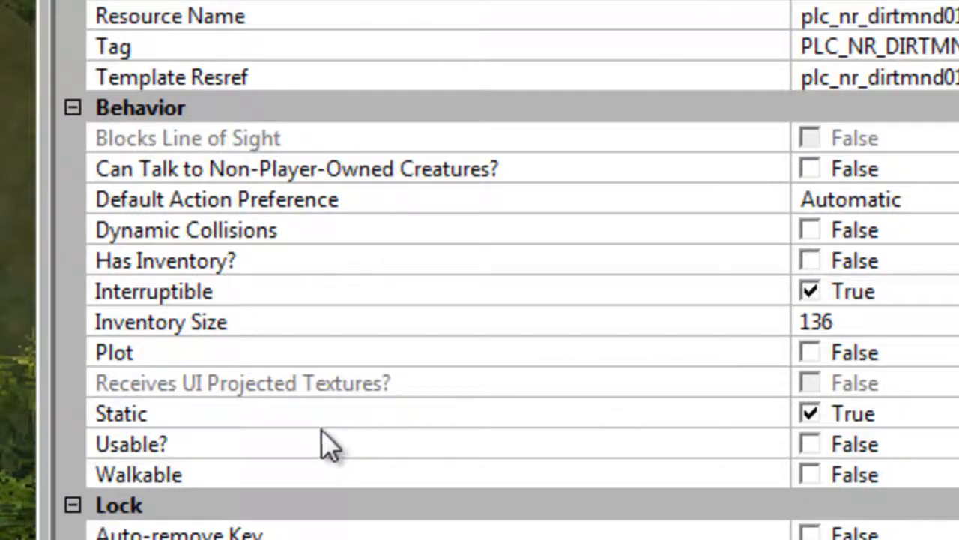
pyautogui.click(825, 414)
pyautogui.click(822, 444)
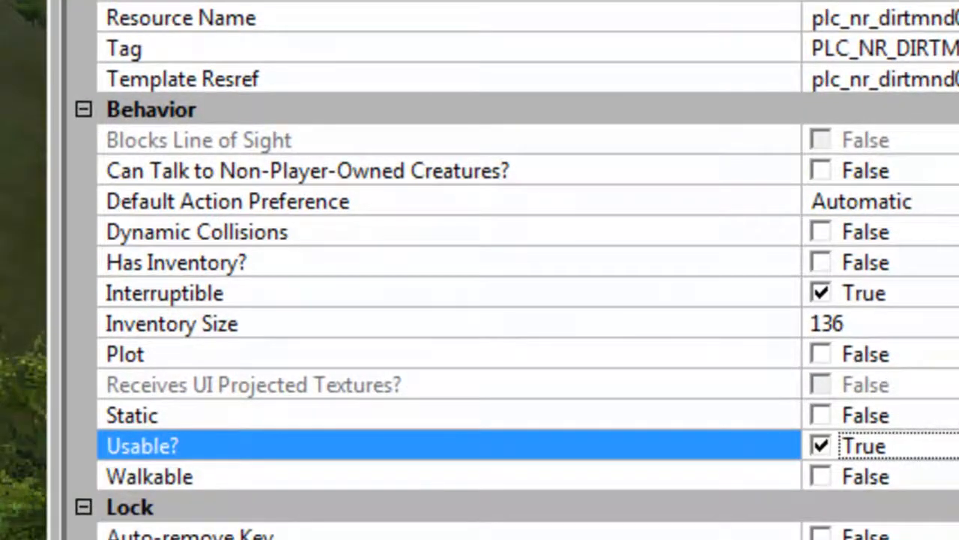
pyautogui.scroll(-10, 480, 270)
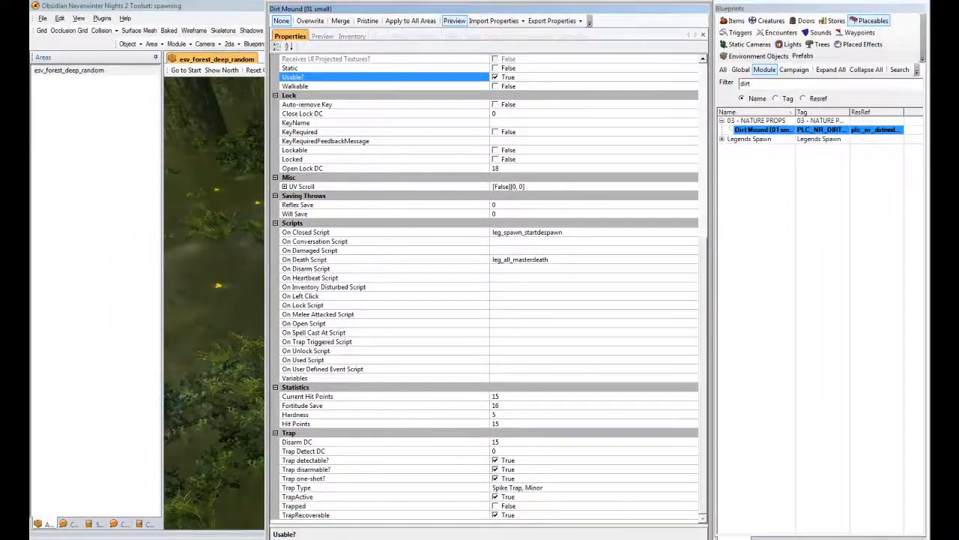
pyautogui.click(703, 34)
pyautogui.click(799, 9)
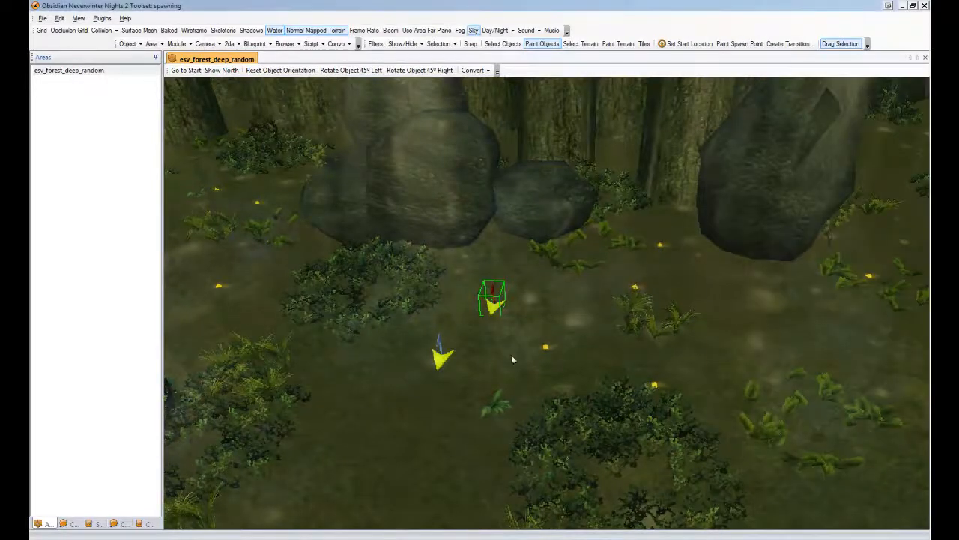
# Step: Leave object painting, clear the selection in the area, and compile the module's scripts
pyautogui.press('Escape')
pyautogui.click(516, 353)
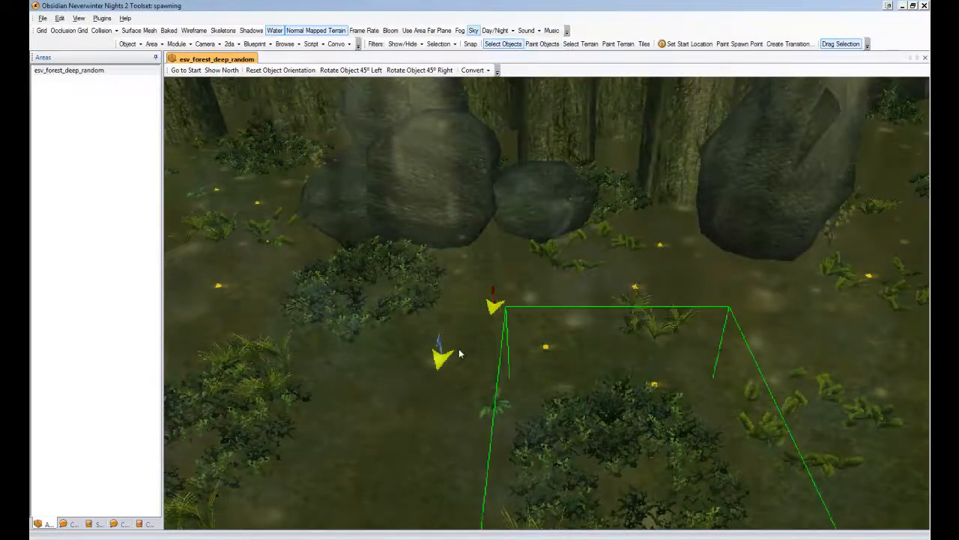
pyautogui.click(465, 329)
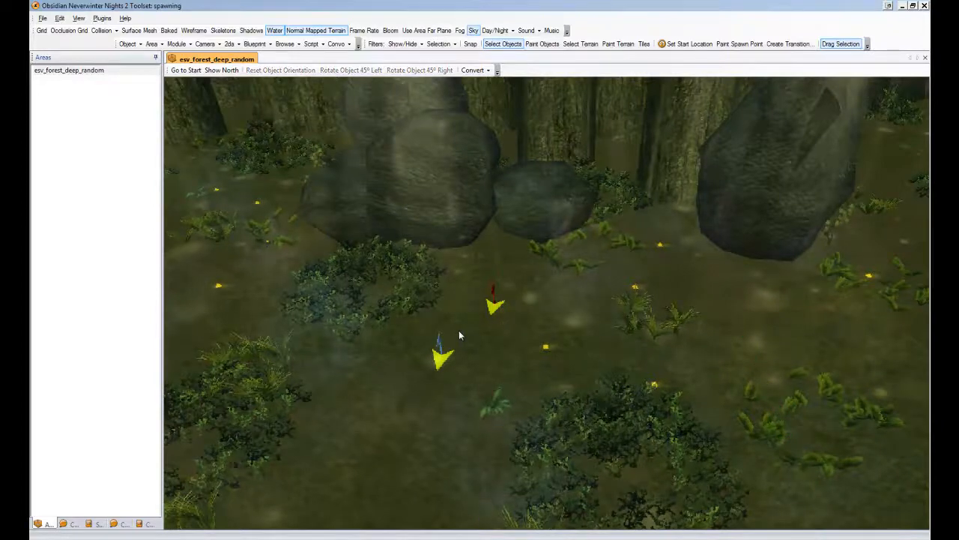
pyautogui.click(43, 18)
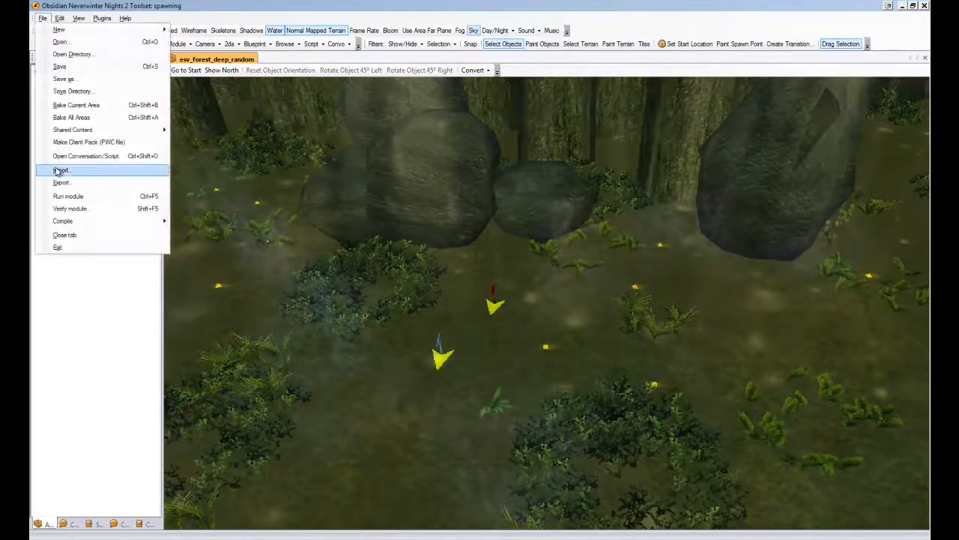
pyautogui.moveTo(65, 224)
pyautogui.click(203, 229)
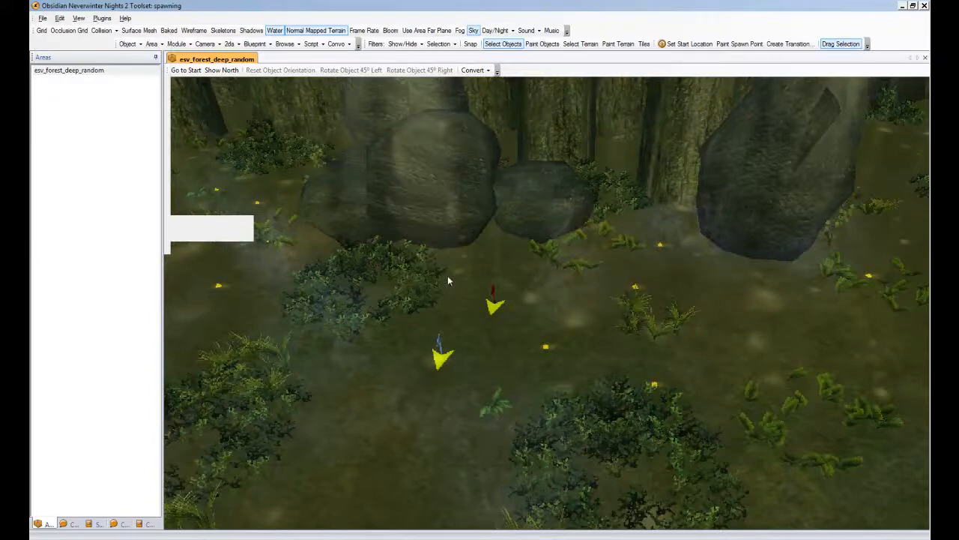